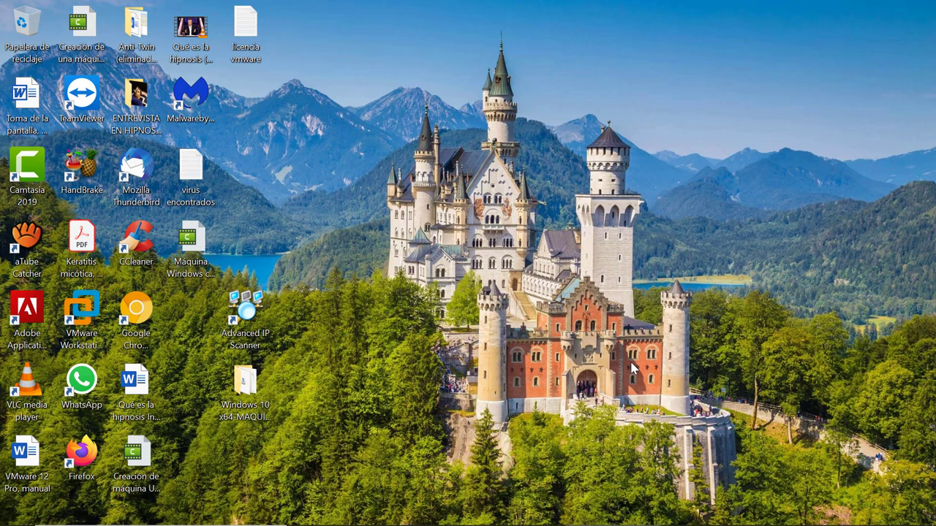
Switch to VMware Workstation, close the open virtual machine's page and start a new virtual machine with the Typical configuration.
mouse_move(554, 520)
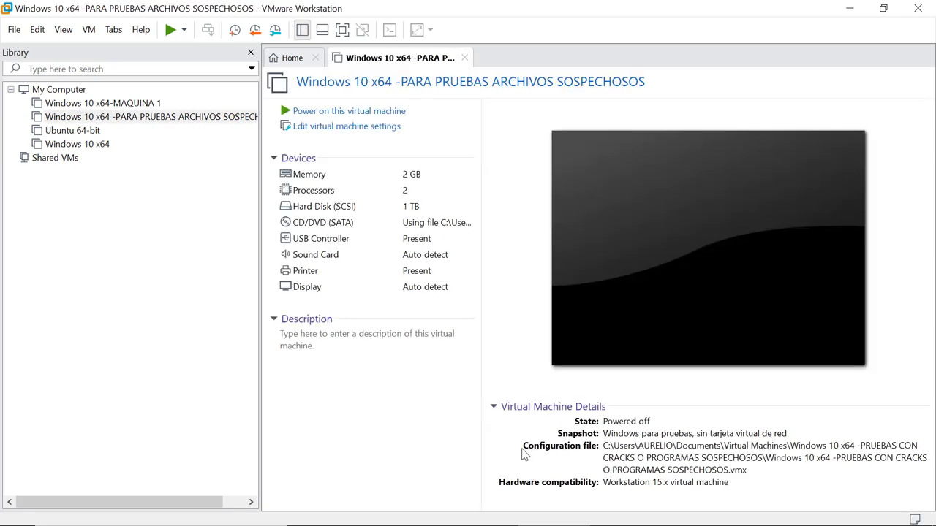
click(465, 60)
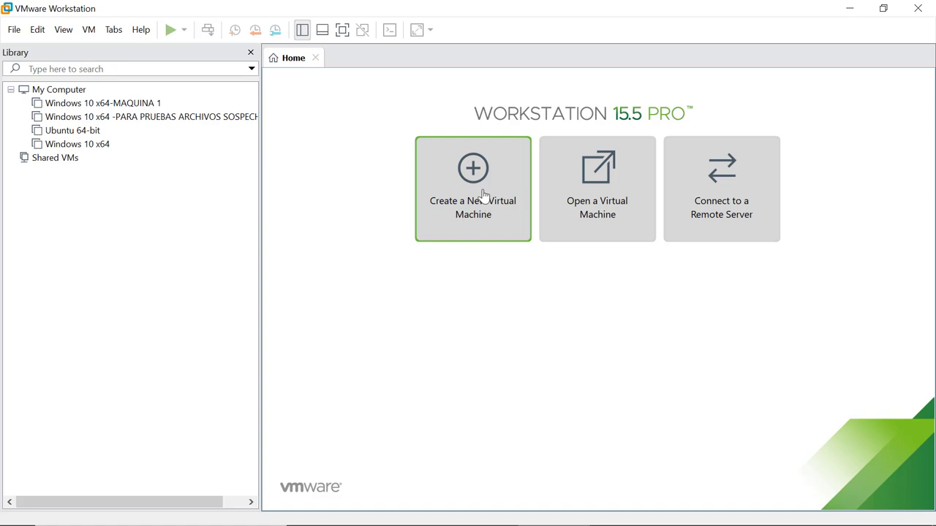
click(13, 30)
click(37, 29)
click(15, 30)
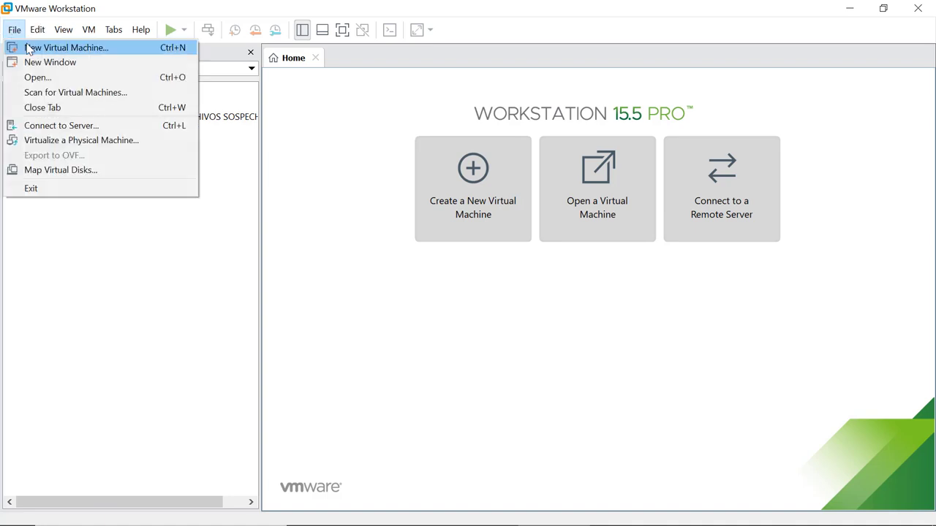
click(31, 52)
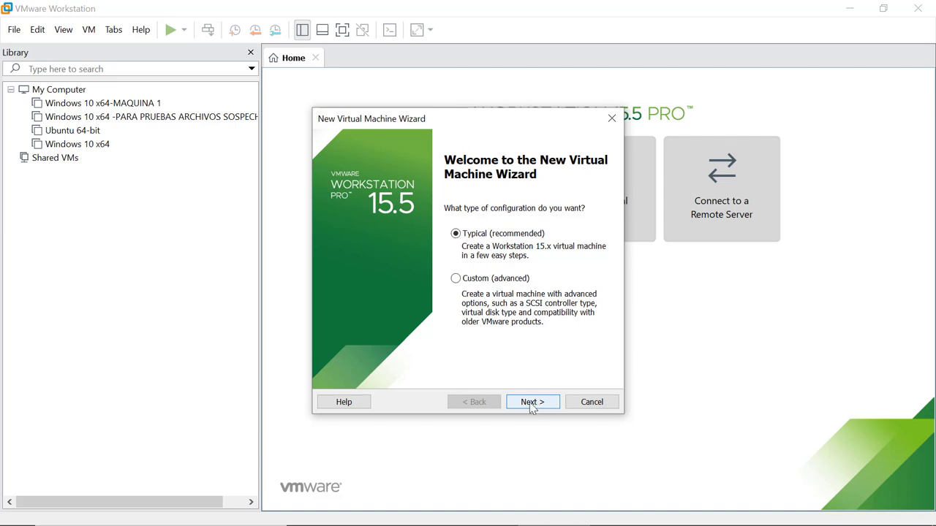
click(529, 408)
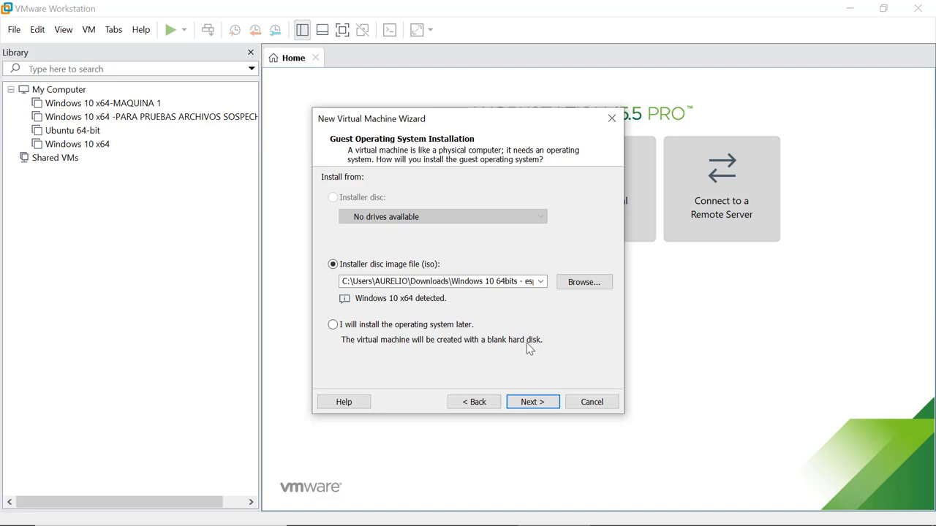
Use the "Windows 10 64bits - español mexico" ISO from the Descargas folder as the installer disc image.
click(584, 284)
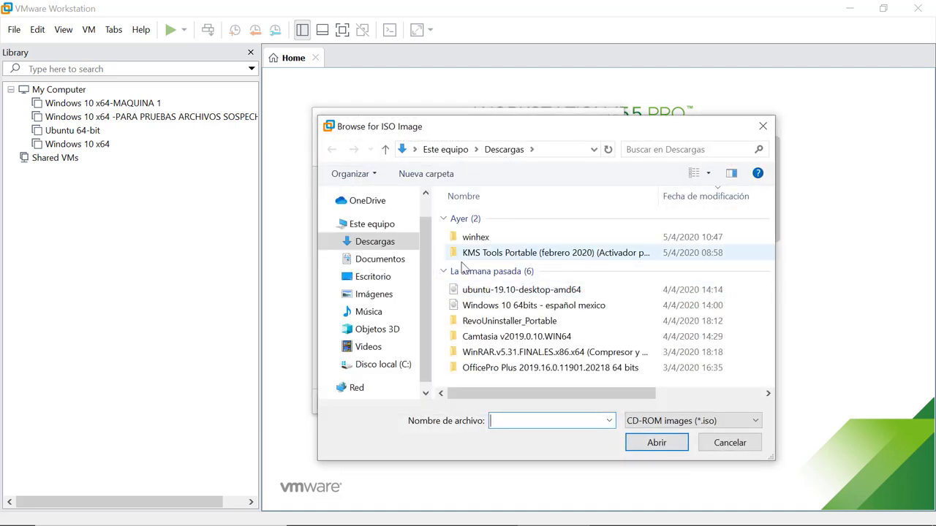
click(371, 247)
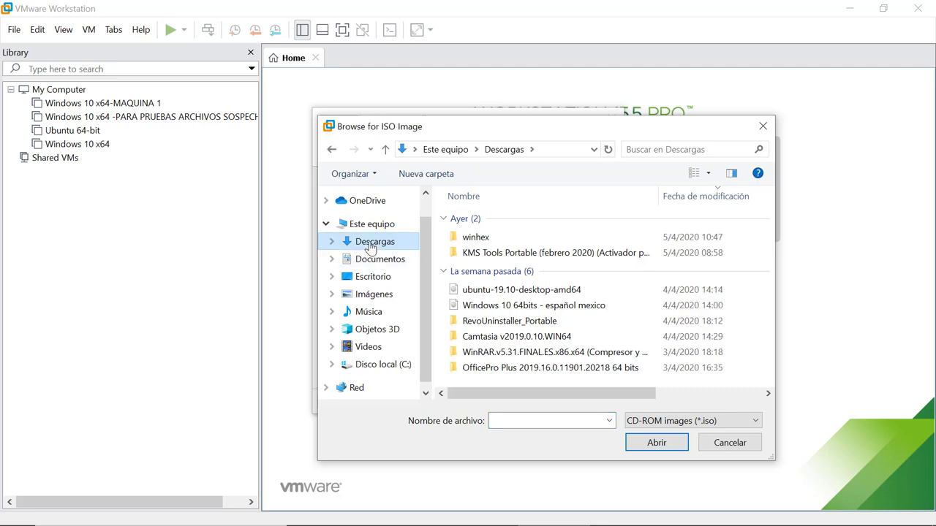
click(503, 308)
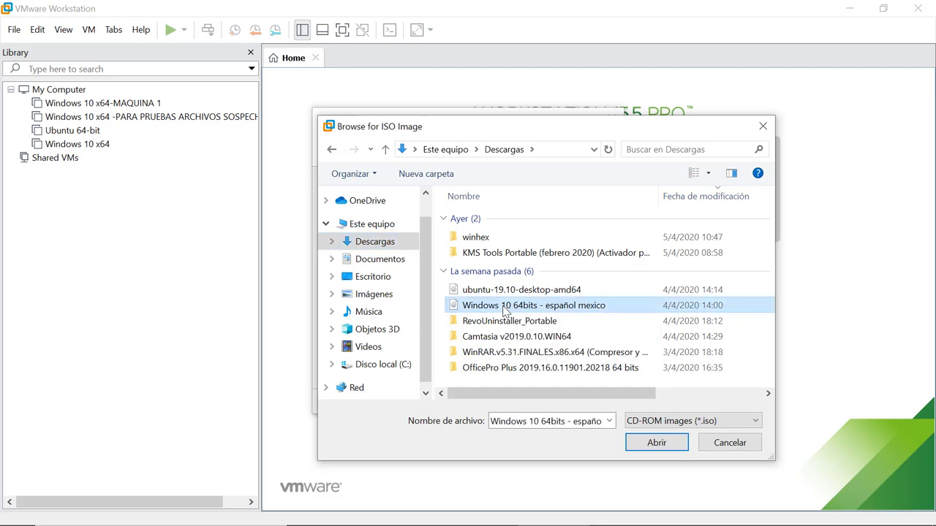
click(655, 444)
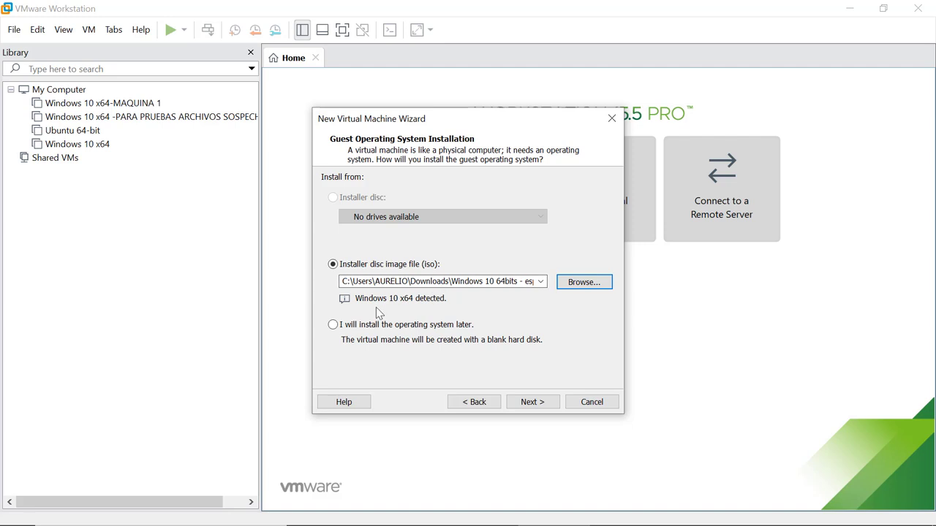
click(532, 403)
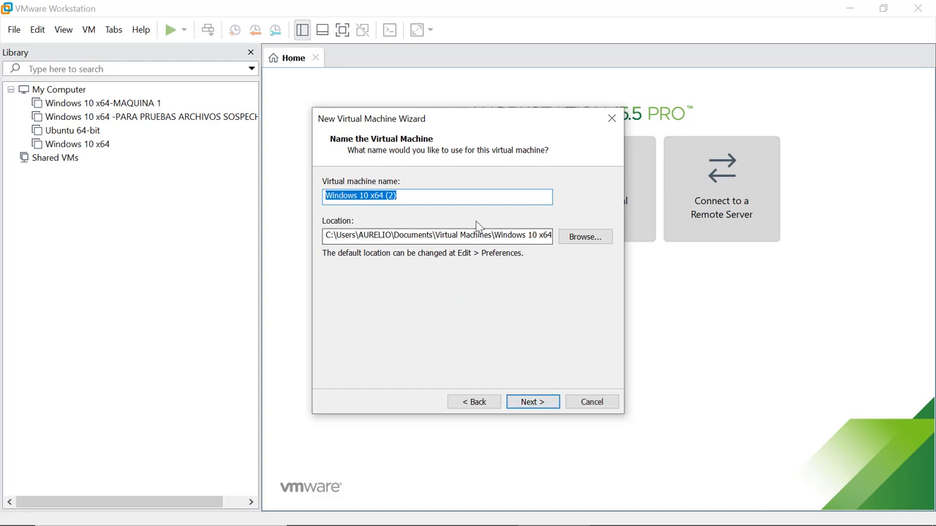
Name the virtual machine "Windows 10 x64 MAQUINA ORIGINAL 1", keeping the default location.
click(412, 195)
key(BackSpace)
key(BackSpace)
key(BackSpace)
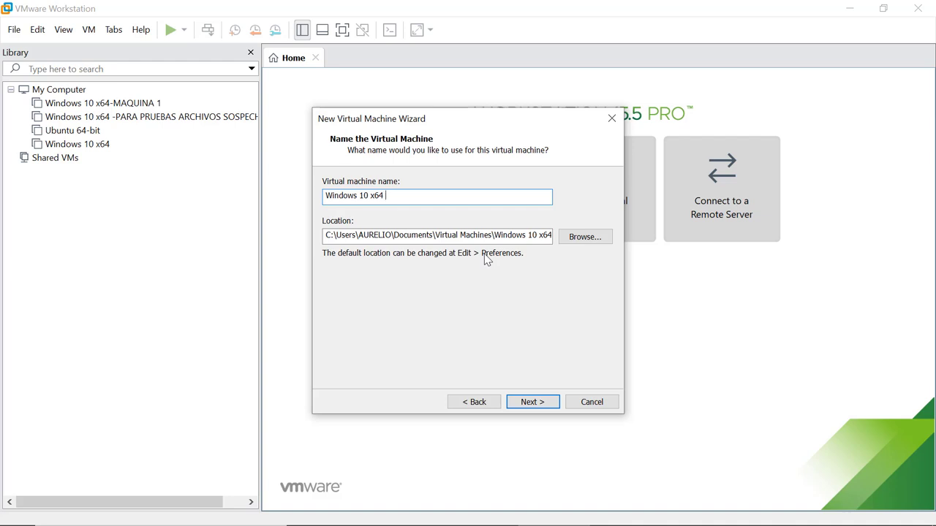
text(MA)
text(QUINA)
text(WIND)
text(OW)
key(BackSpace)
key(BackSpace)
key(BackSpace)
key(BackSpace)
key(BackSpace)
key(BackSpace)
key(BackSpace)
text(ORIGINAL)
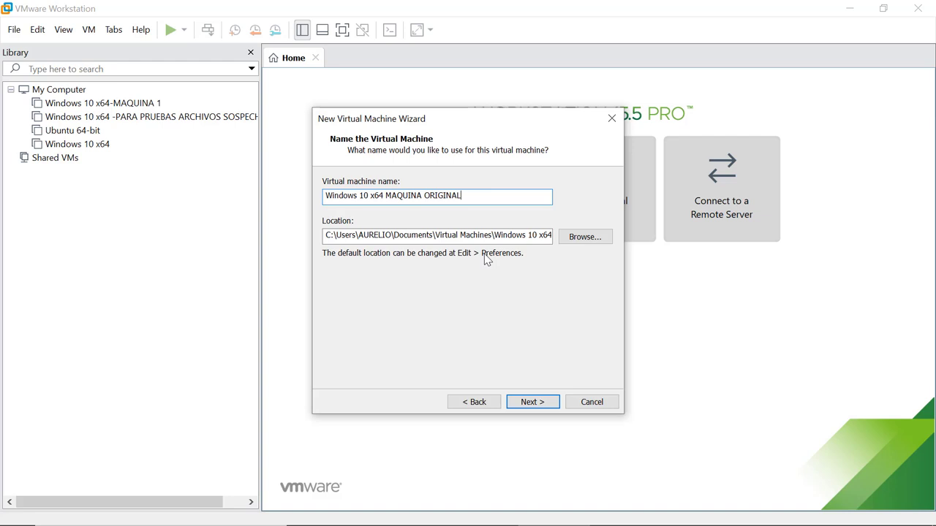
text(1)
click(531, 405)
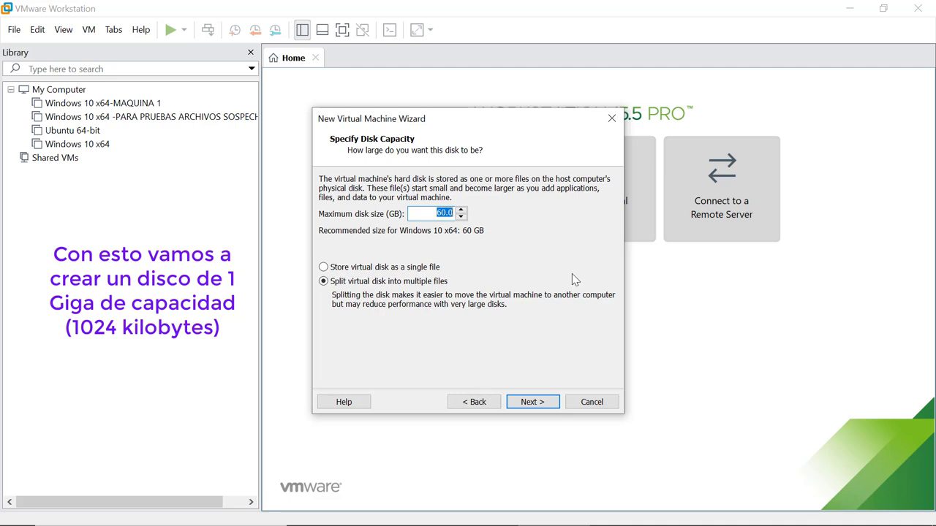
Set a 1024 GB virtual disk stored as a single file and create the virtual machine, powering it on after creation.
text(1024)
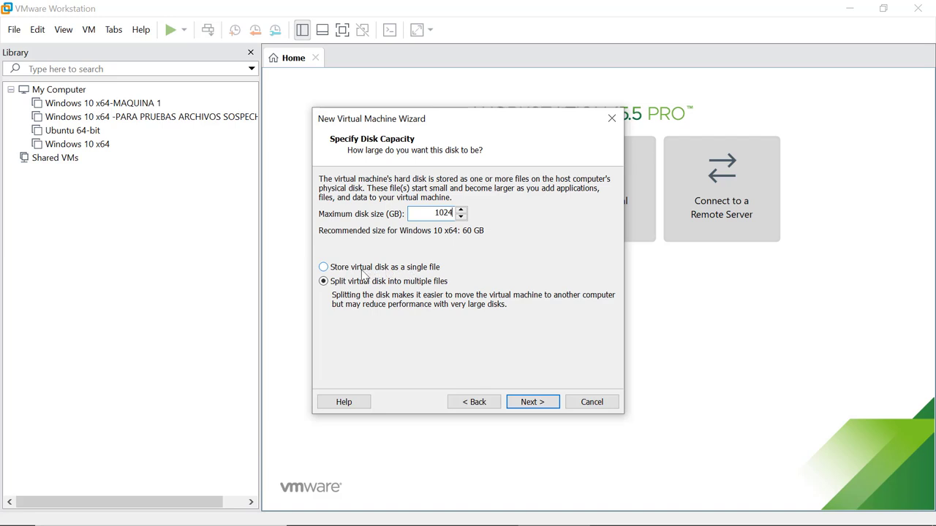
click(326, 269)
click(534, 402)
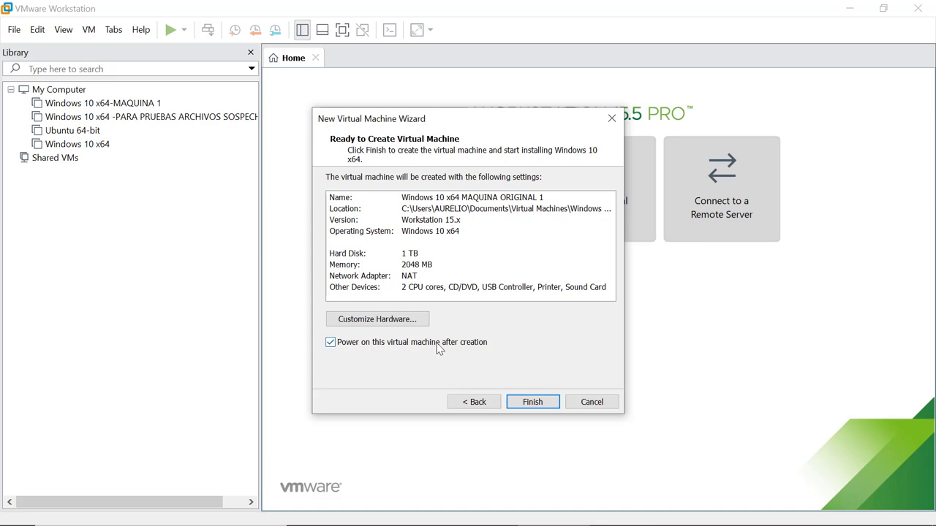
click(533, 403)
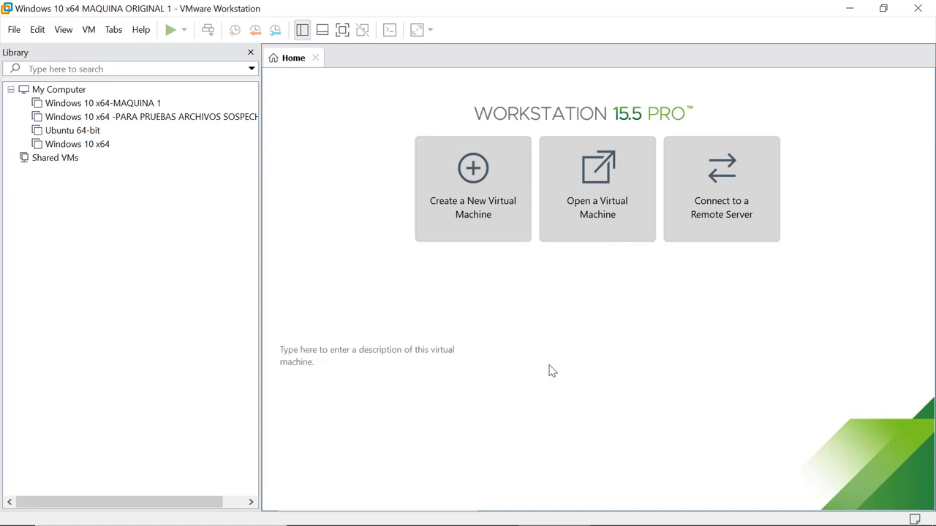
Boot the new virtual machine from its virtual CD/DVD to load the Windows installer.
click(551, 370)
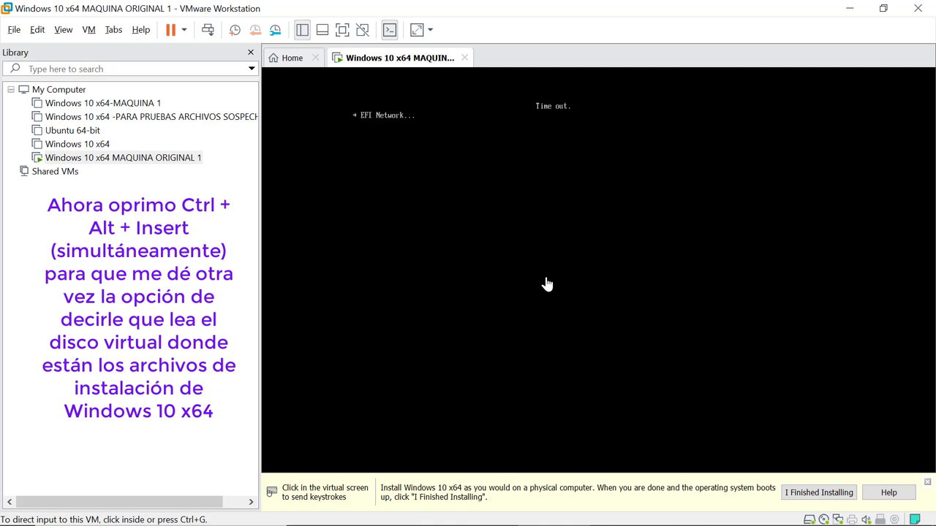
click(546, 282)
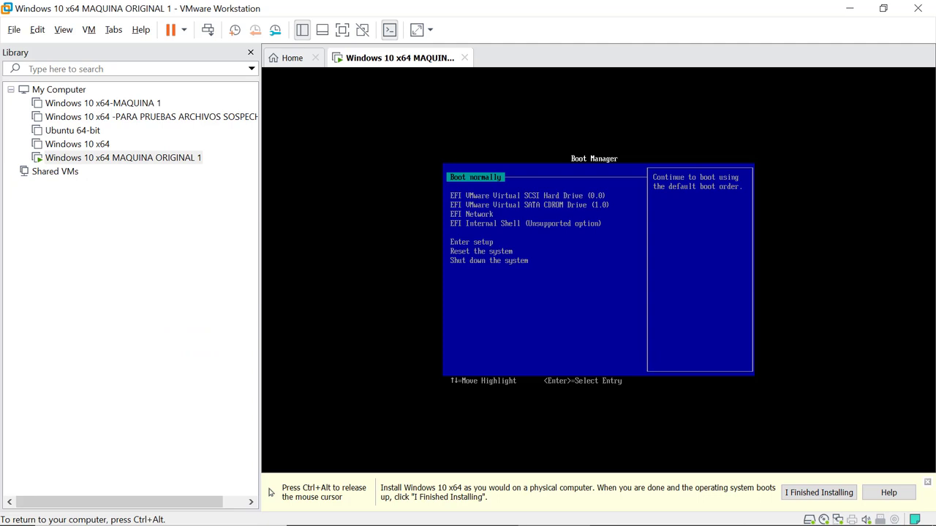
key(Return)
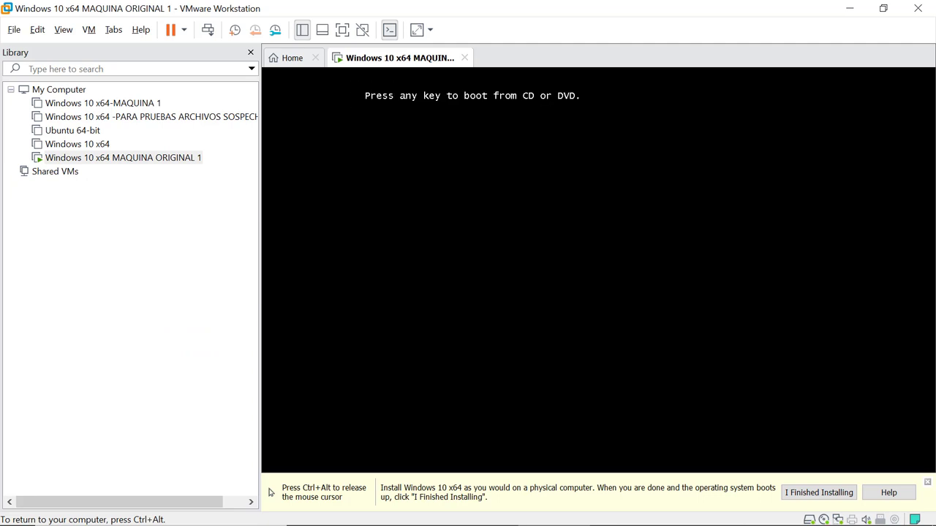
key(Return)
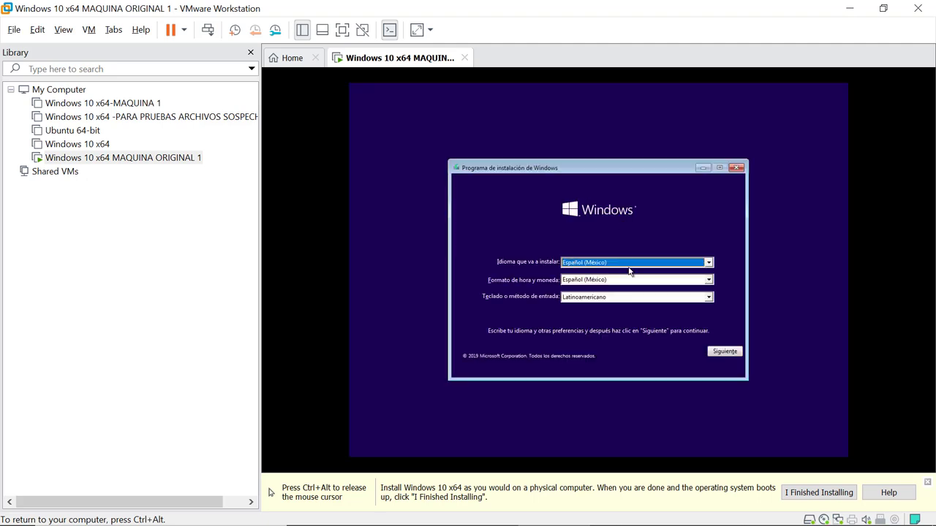
Set the installer's time and currency format to Español (Colombia) and accept the language settings.
click(708, 281)
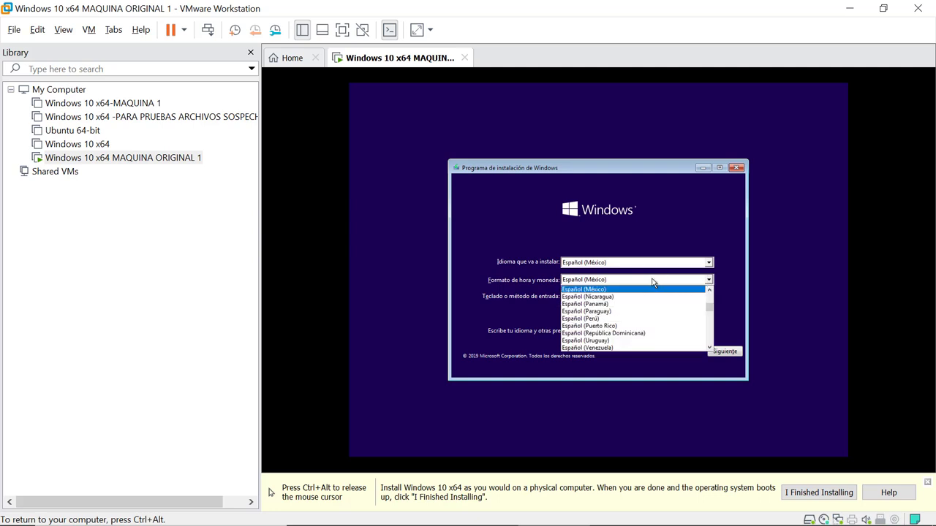
scroll(620, 316, up, 4)
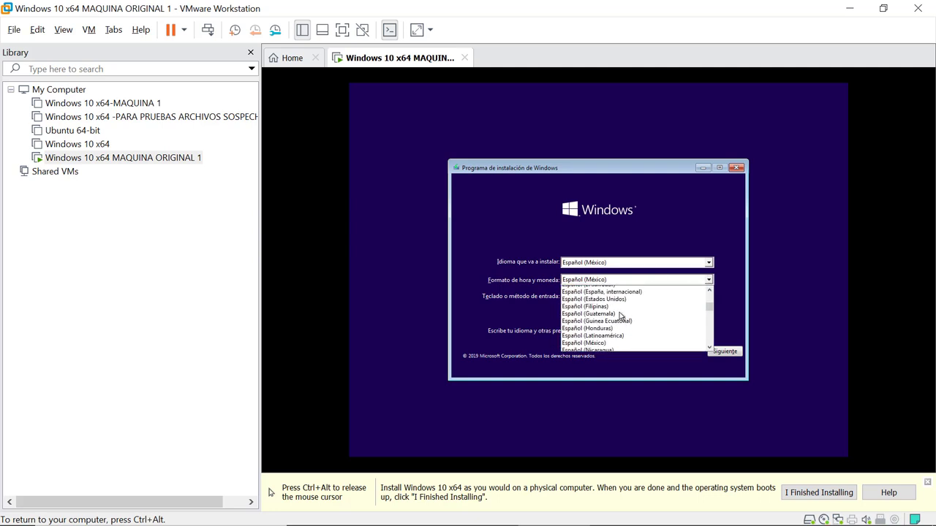
scroll(620, 315, up, 1)
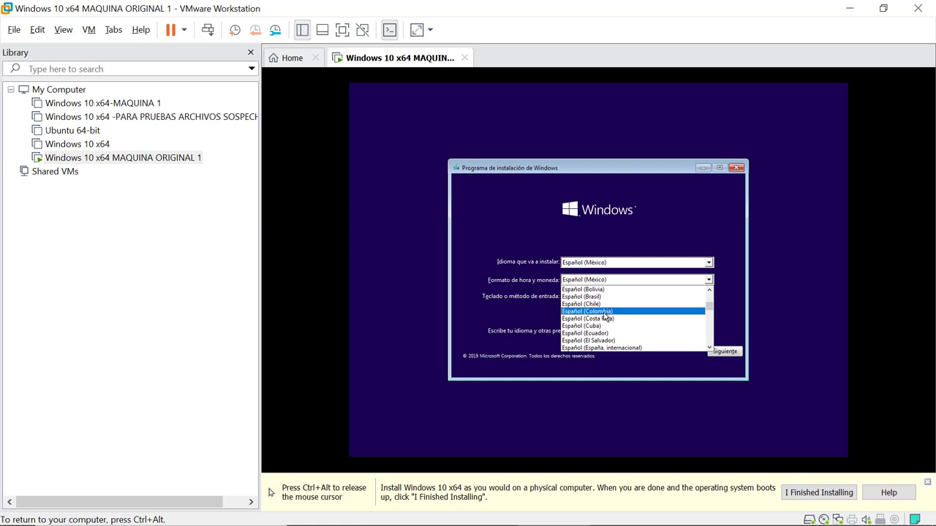
click(605, 316)
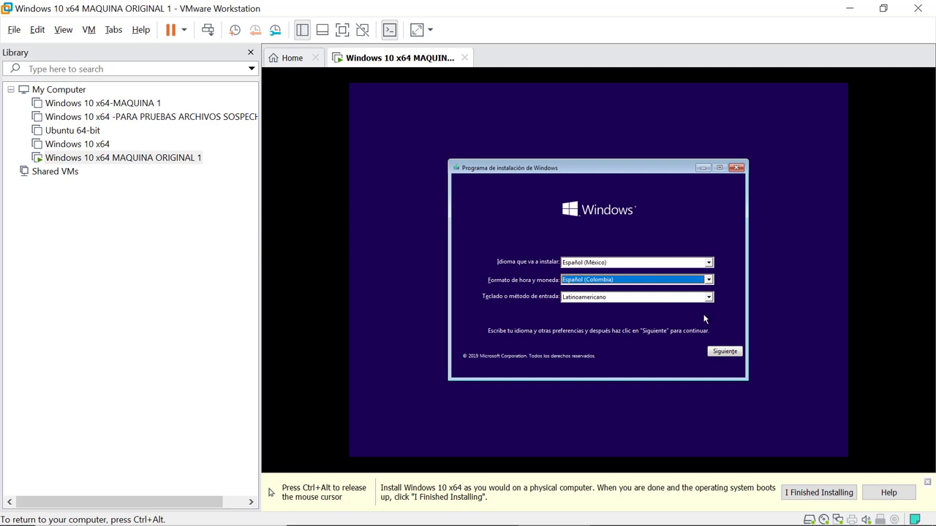
click(725, 352)
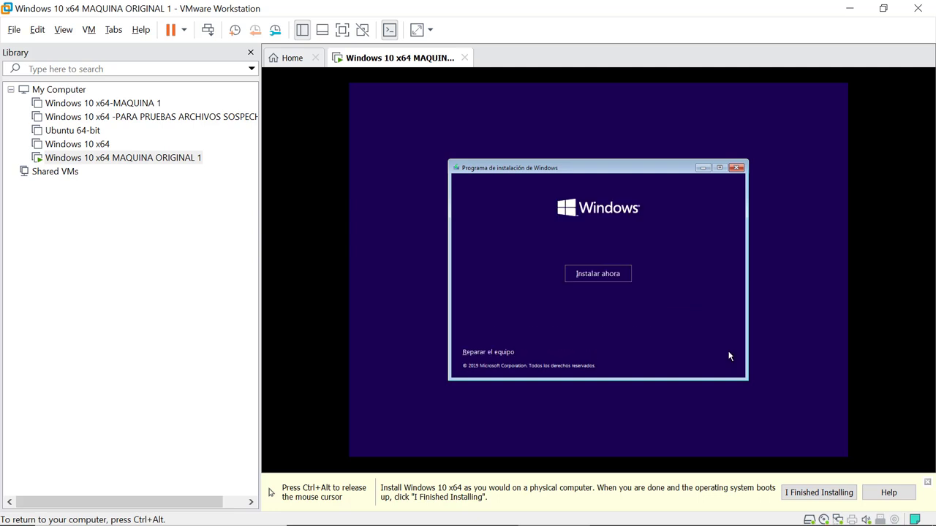
Start the Windows installation without a product key and confirm the edition selection.
click(595, 275)
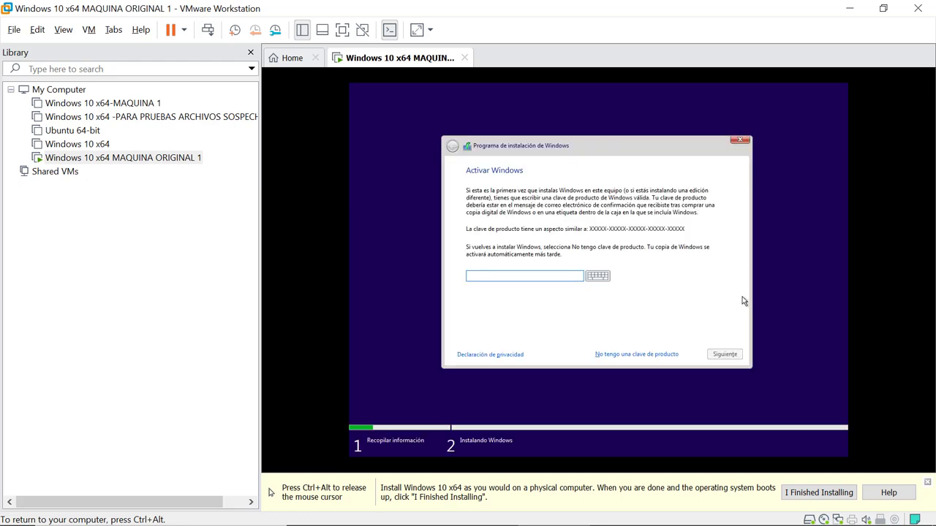
click(643, 356)
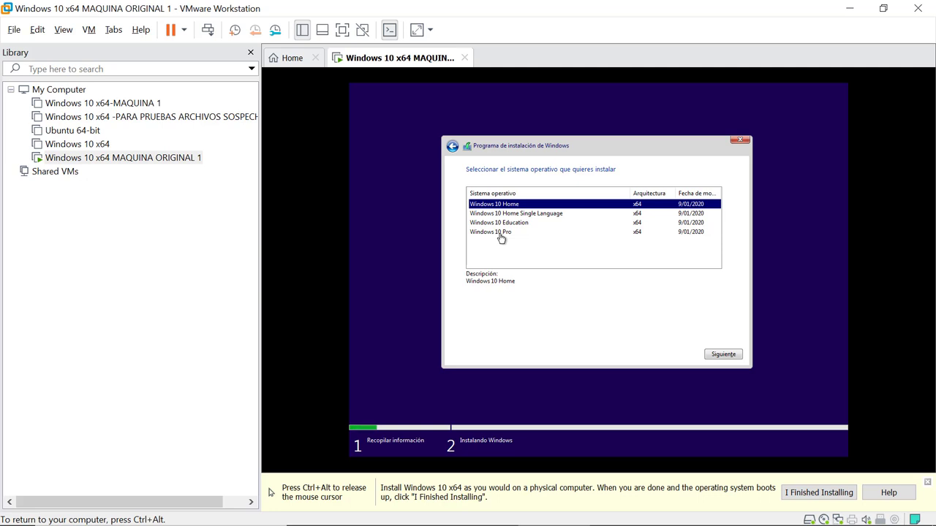
click(722, 355)
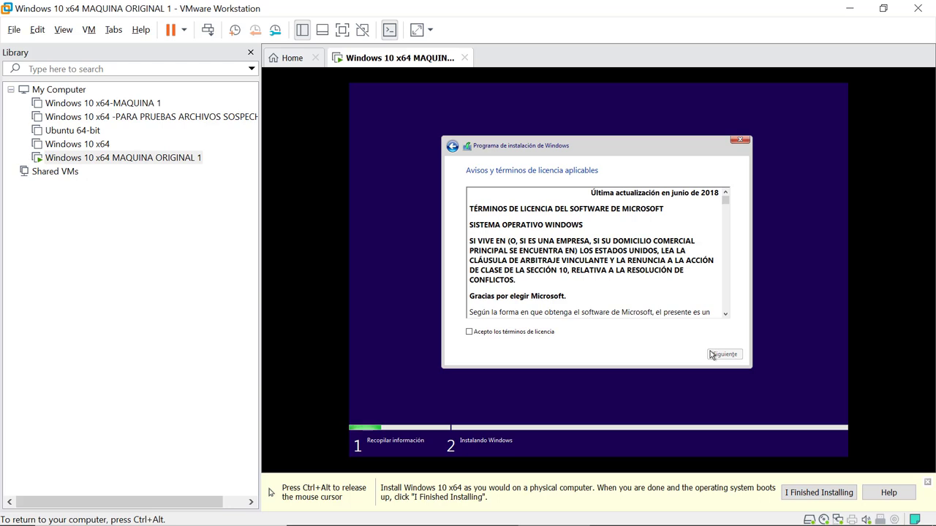
Accept the license terms and run a custom Windows installation on the unallocated space of drive 0.
click(469, 332)
click(725, 356)
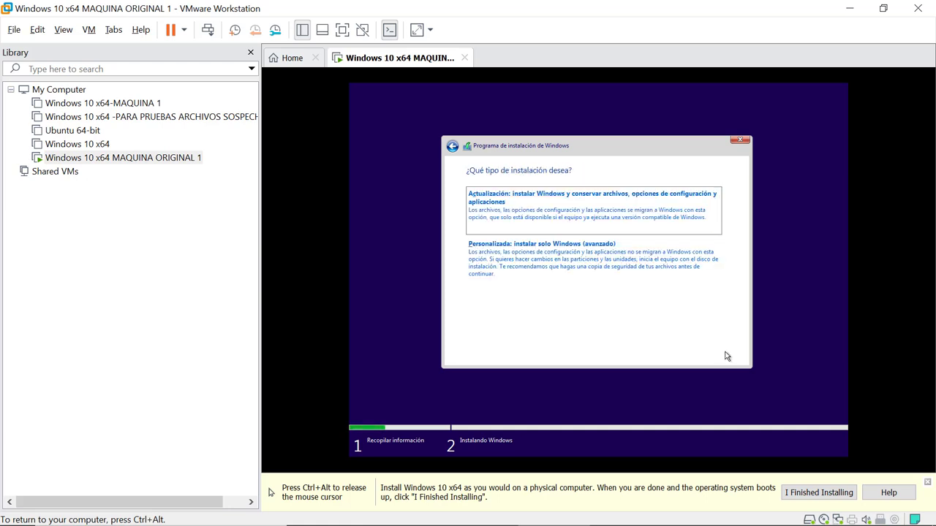
click(540, 265)
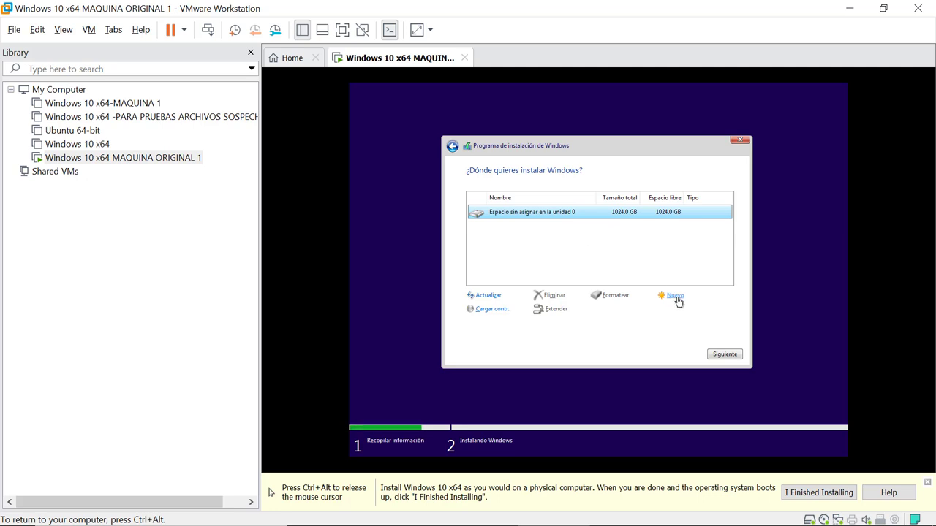
click(726, 357)
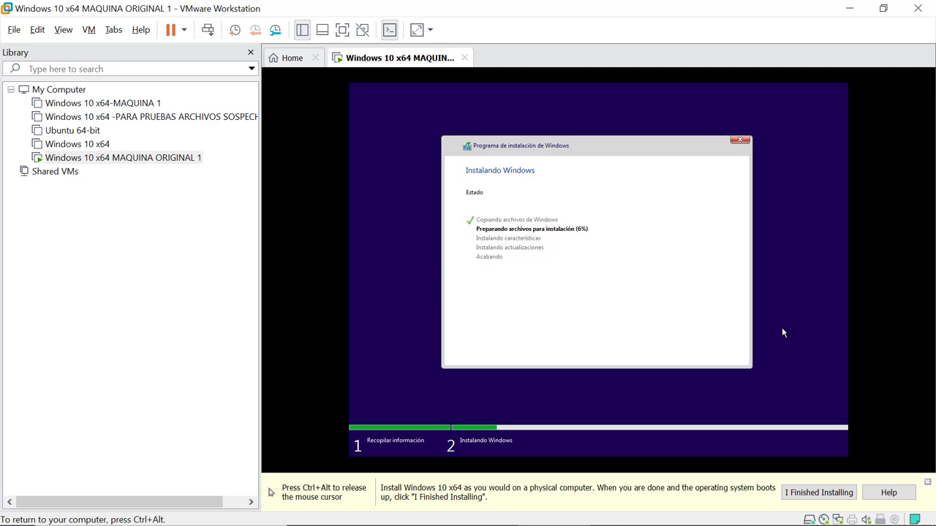
Examine the summary and available management commands of Windows 10 x64-MAQUINA 1, and return to the running Windows 10 x64 MAQUINA ORIGINAL 1.
key(ctrl+alt)
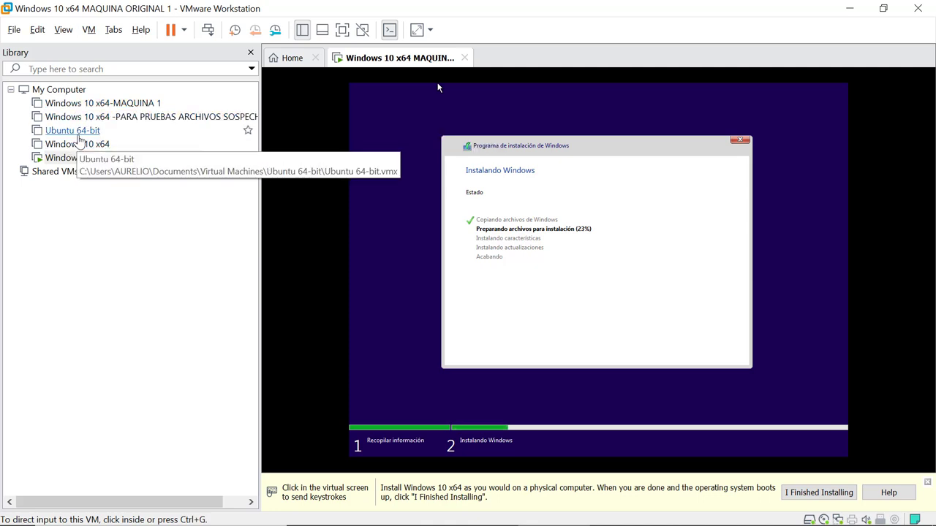
click(77, 108)
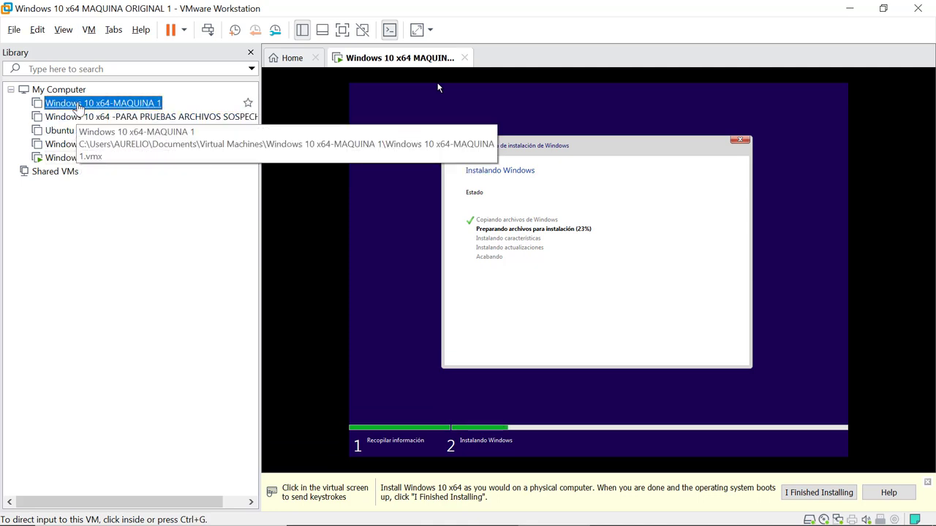
double_click(96, 107)
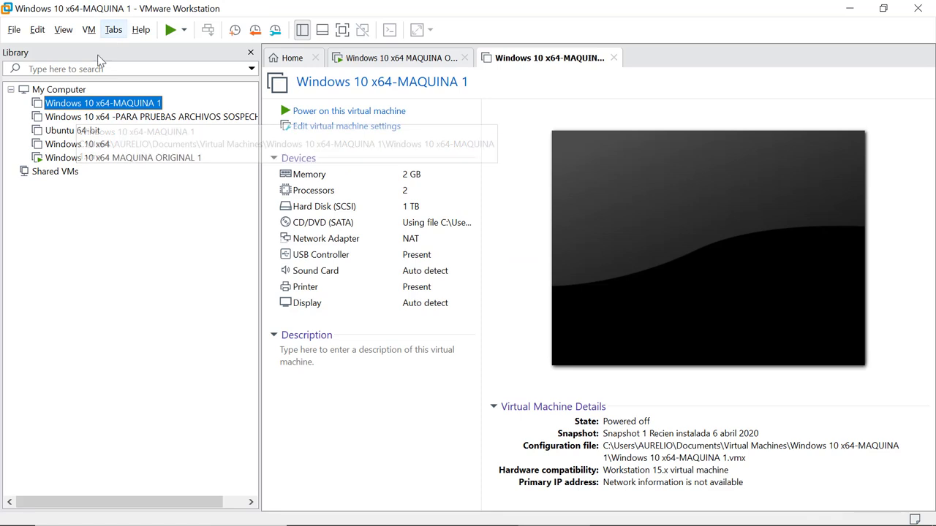
right_click(99, 108)
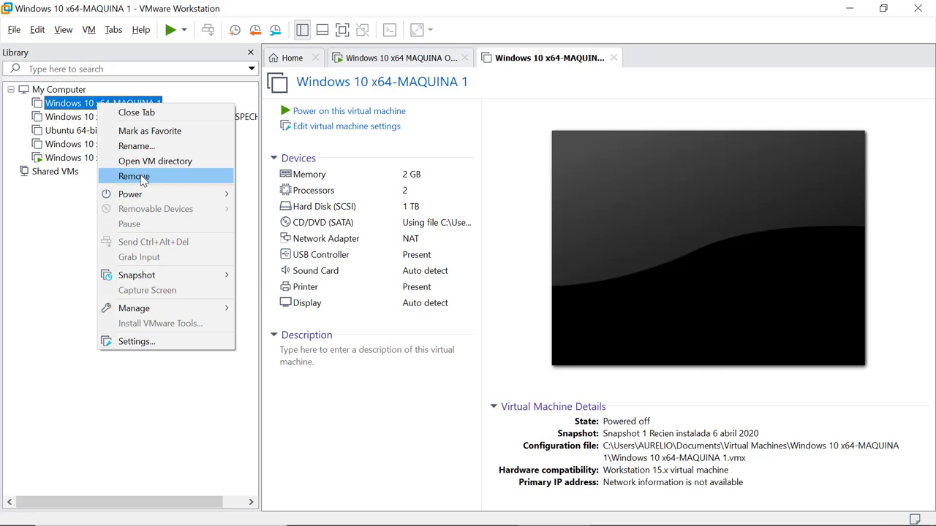
click(154, 432)
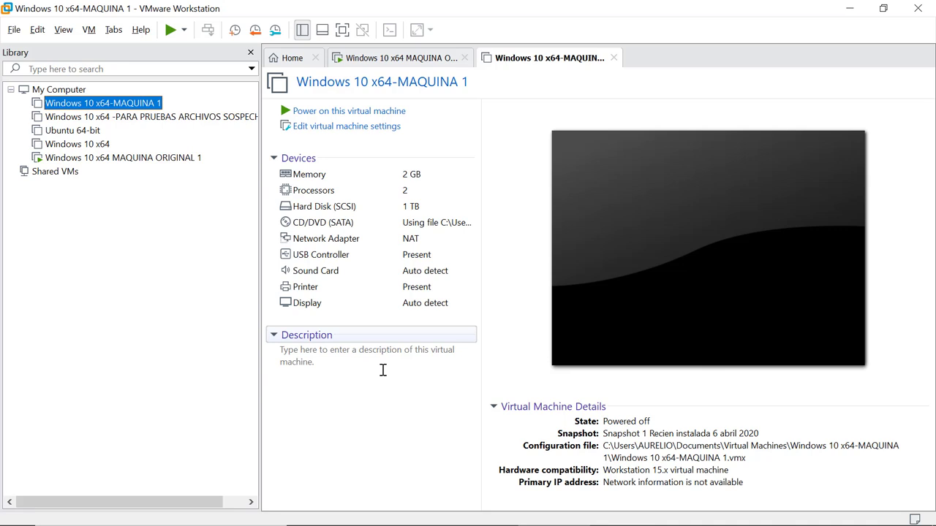
click(156, 158)
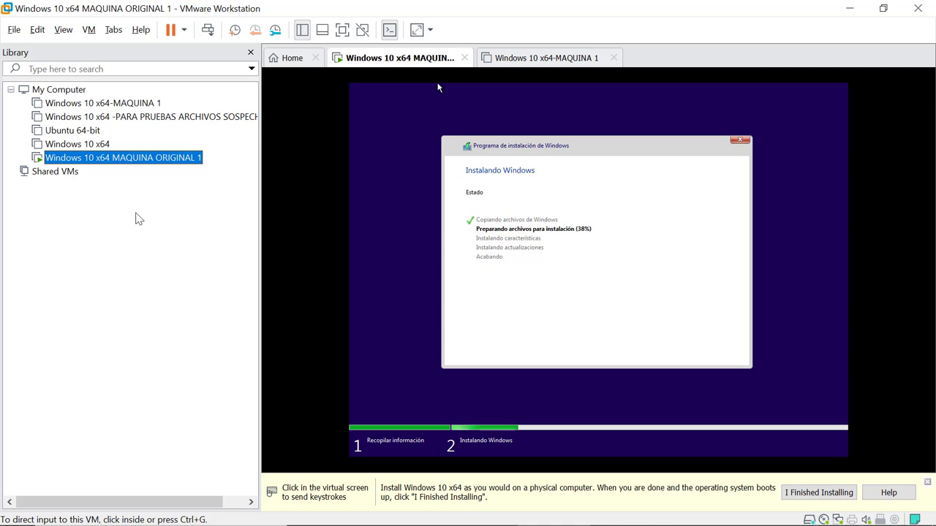
click(126, 105)
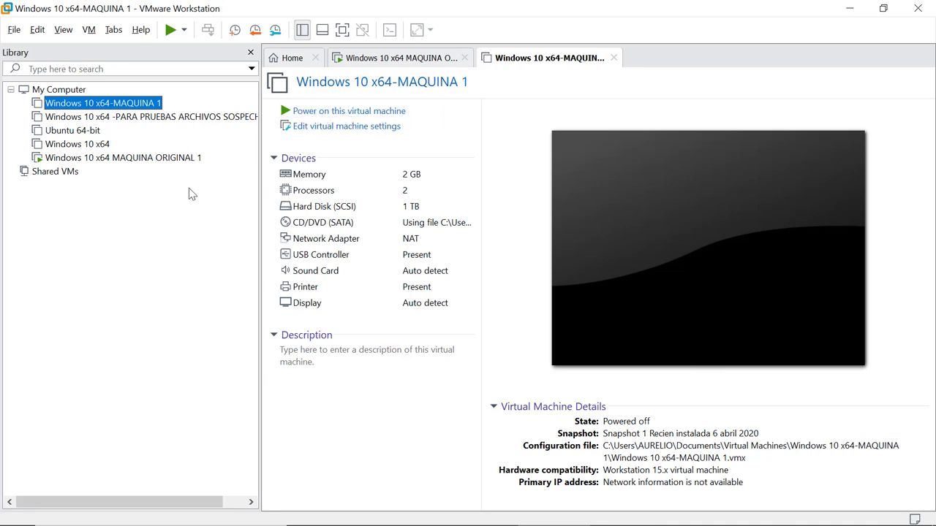
click(159, 164)
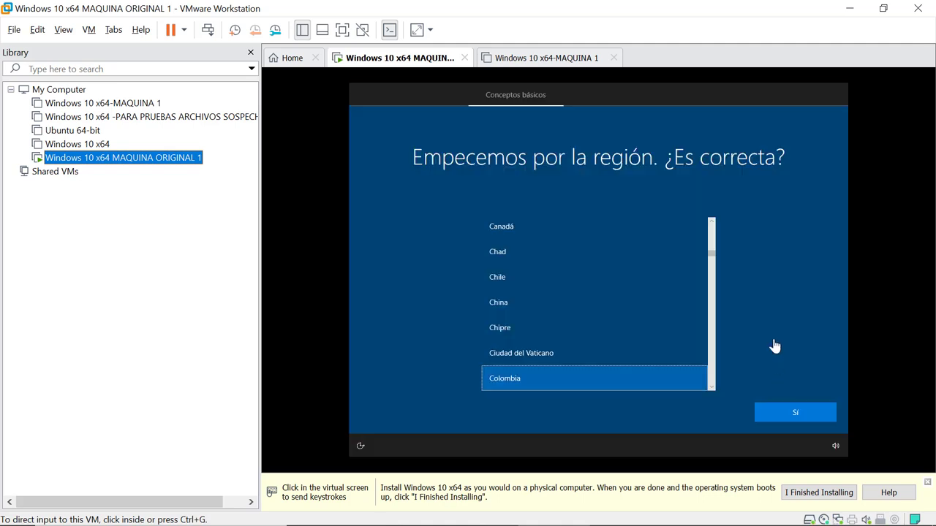
Disconnect the host computer from its Wi-Fi network and return to the virtual machine's Windows setup.
mouse_move(777, 524)
mouse_move(826, 523)
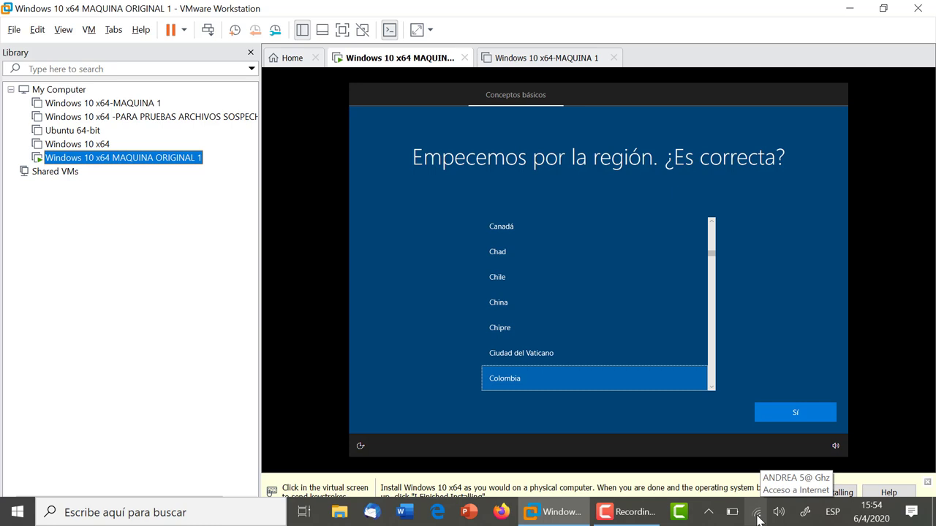
click(757, 514)
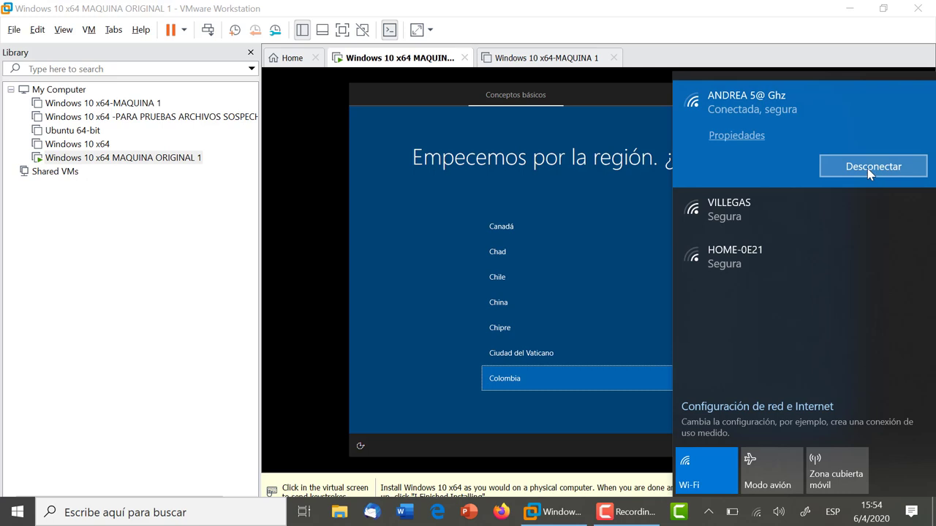
click(867, 168)
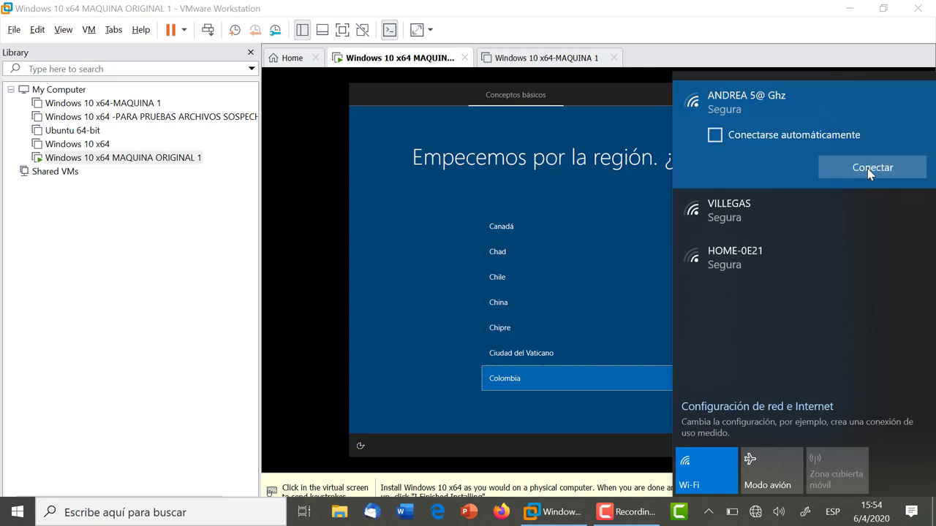
click(380, 378)
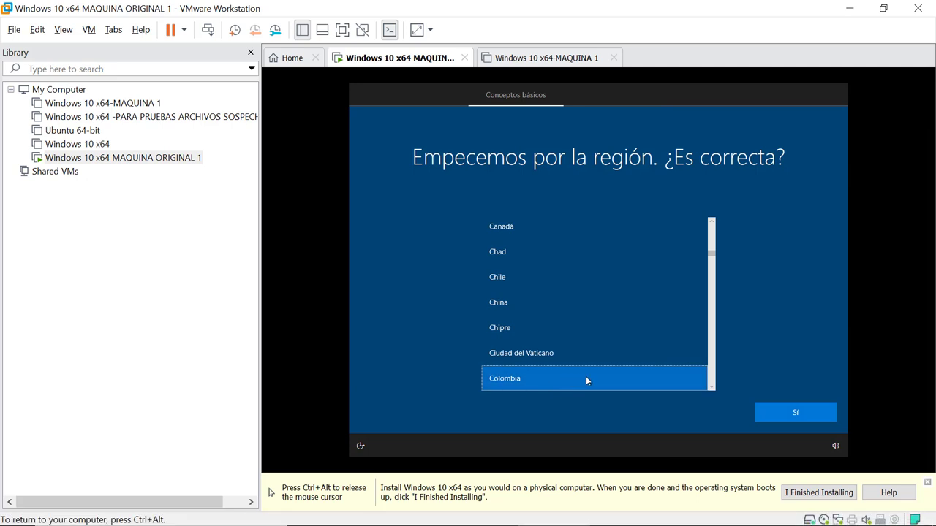
Accept Colombia as the region and Latinoamericano as the keyboard layout, without adding a second layout.
click(787, 413)
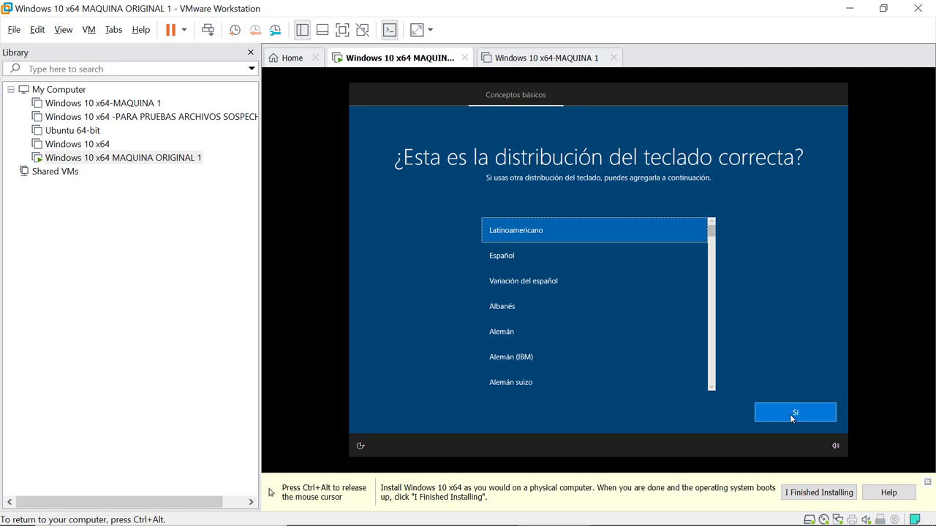
click(792, 418)
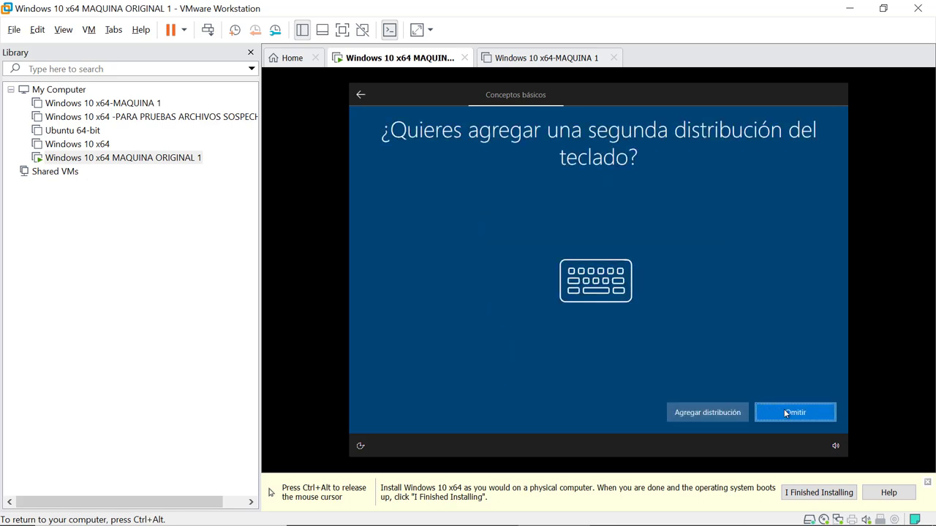
click(791, 416)
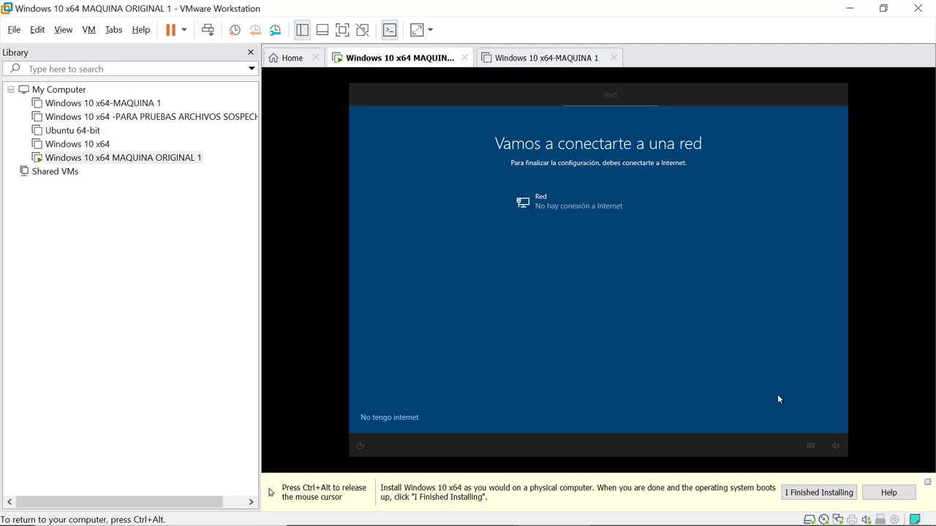
Continue the Windows setup without internet, using the limited configuration.
click(392, 419)
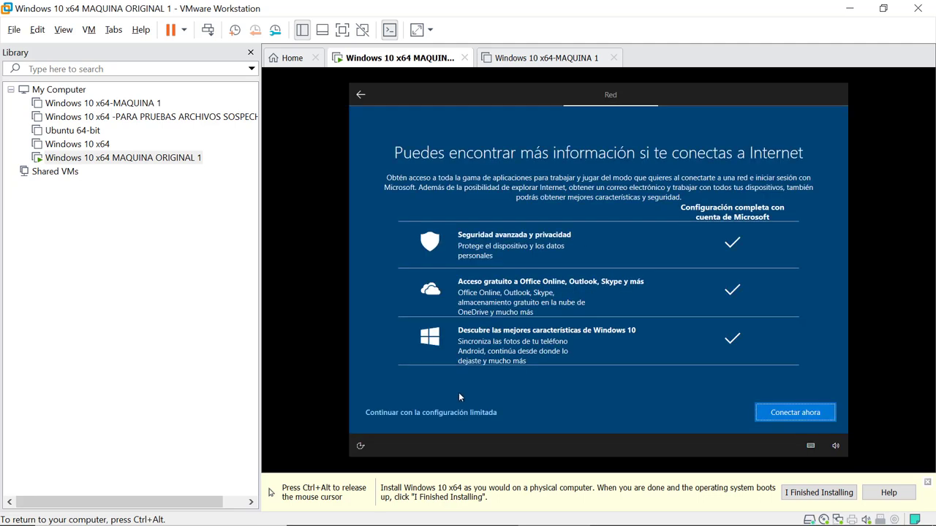
click(457, 422)
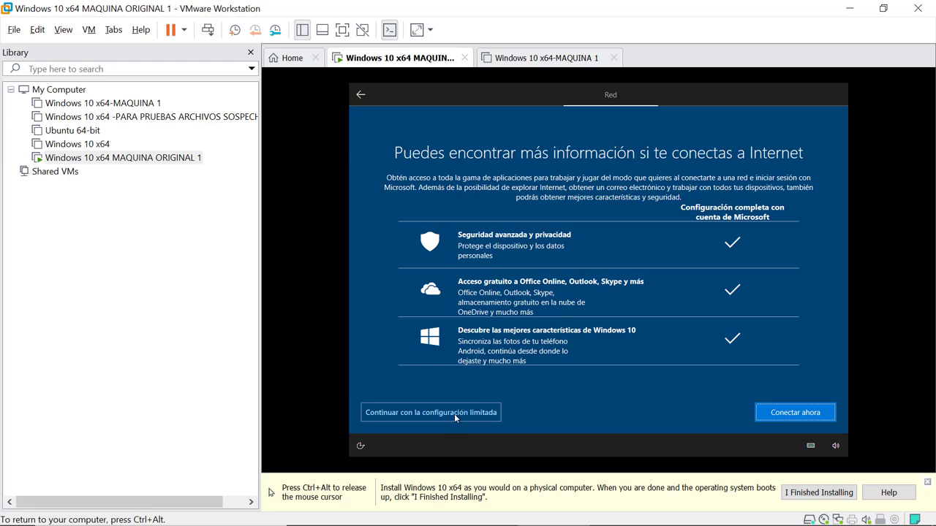
click(454, 414)
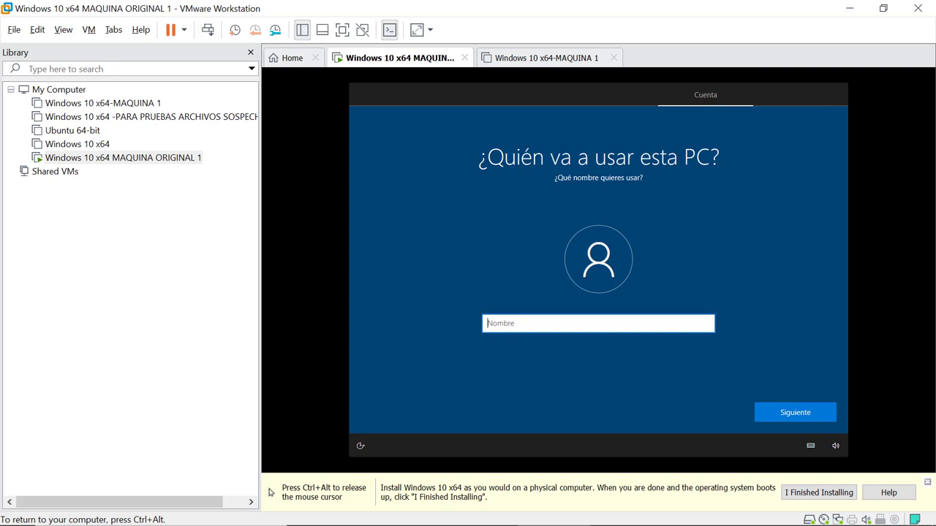
Create the local account named with the prefix "VM-" and the owner's first name in capitals, leaving the password blank.
text(VM-au)
key(BackSpace)
key(BackSpace)
text(AUREOLIO)
key(BackSpace)
key(BackSpace)
key(BackSpace)
key(BackSpace)
text(LIO)
click(796, 414)
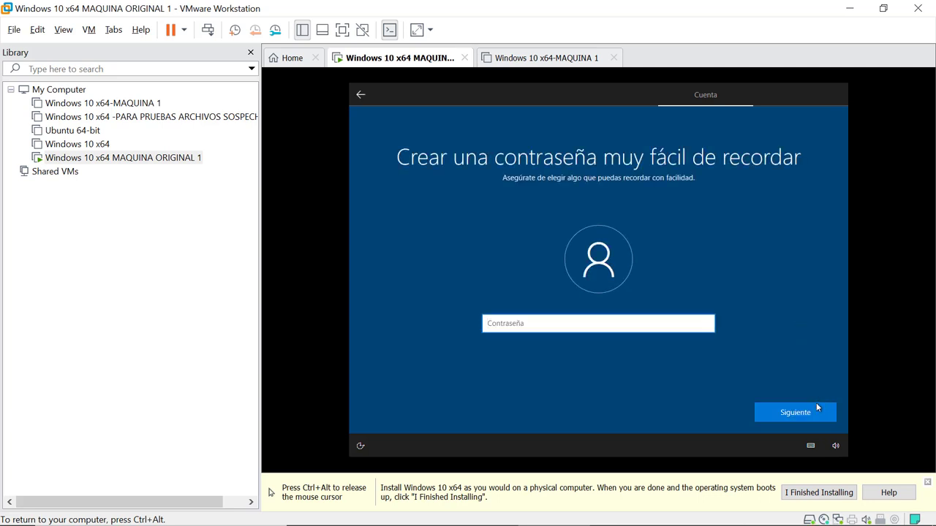
click(802, 415)
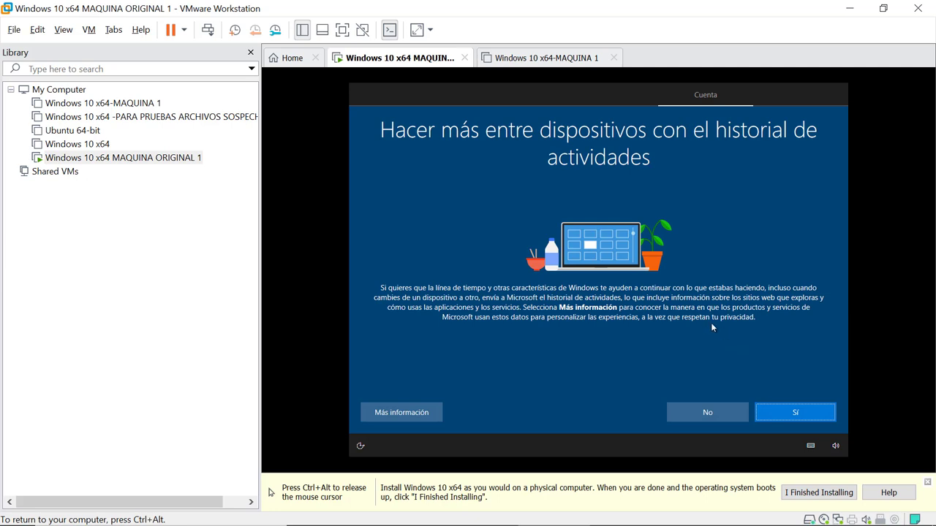
Decline activity history, turn off speech recognition, device finding, location, handwriting data, advertising ID and personalized experiences, and accept with diagnostic data set to Básico.
click(710, 412)
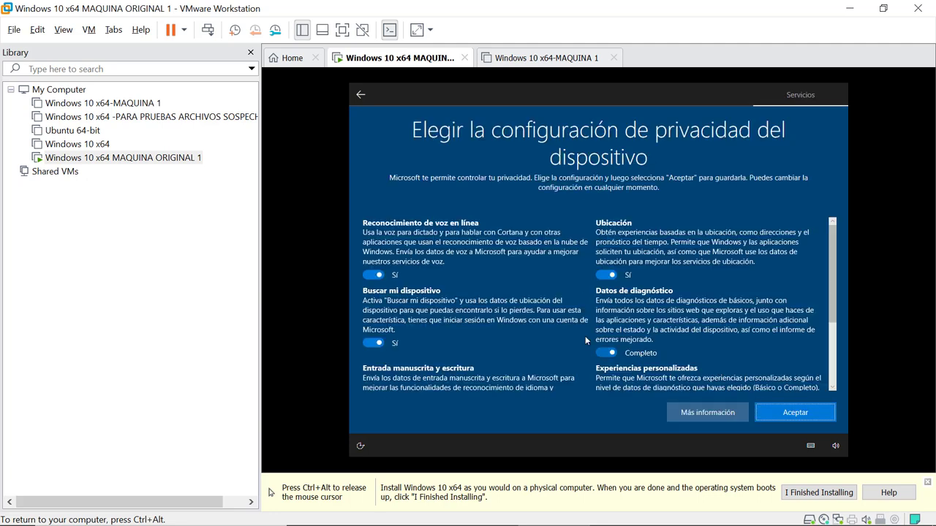
click(373, 275)
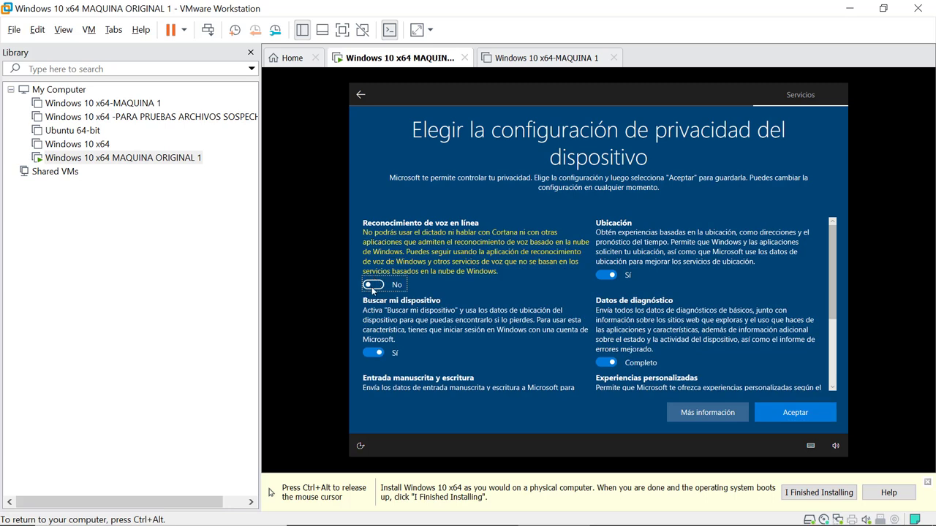
click(371, 356)
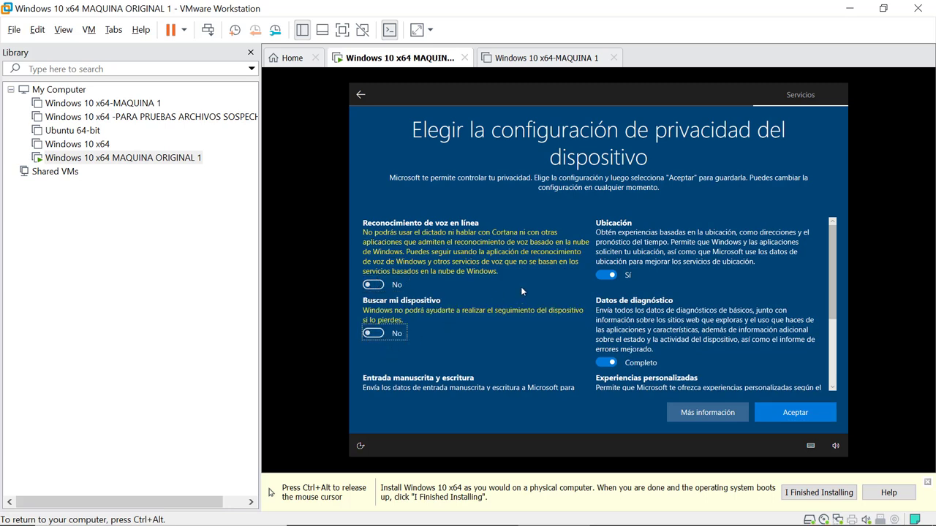
click(602, 275)
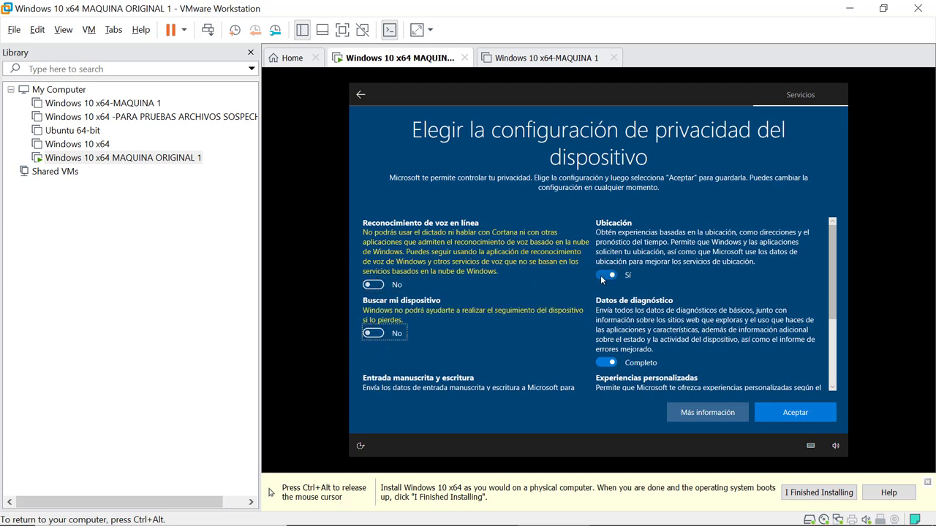
click(606, 362)
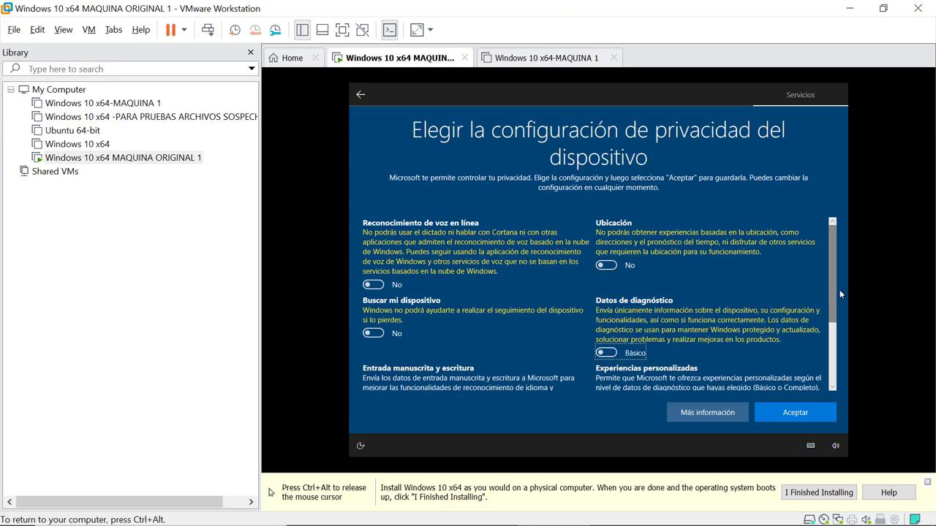
drag(832, 320, 829, 384)
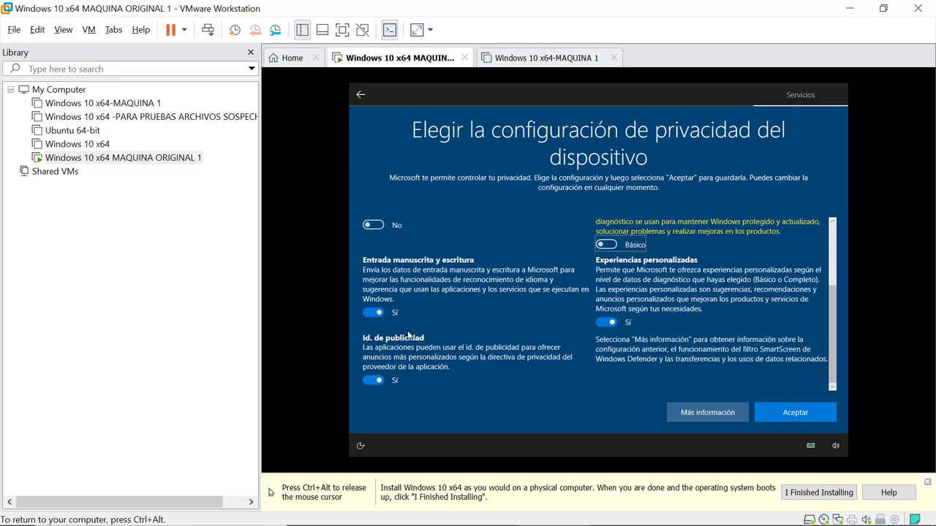
click(379, 314)
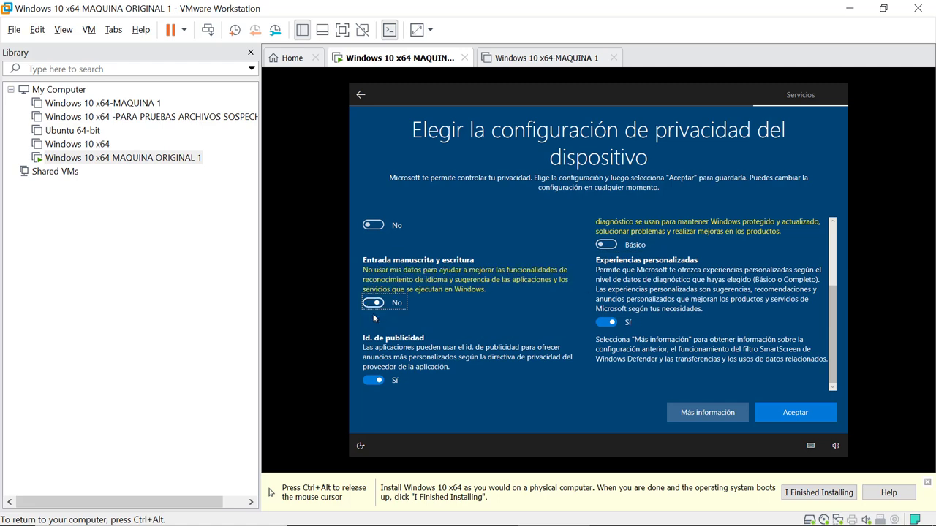
click(373, 385)
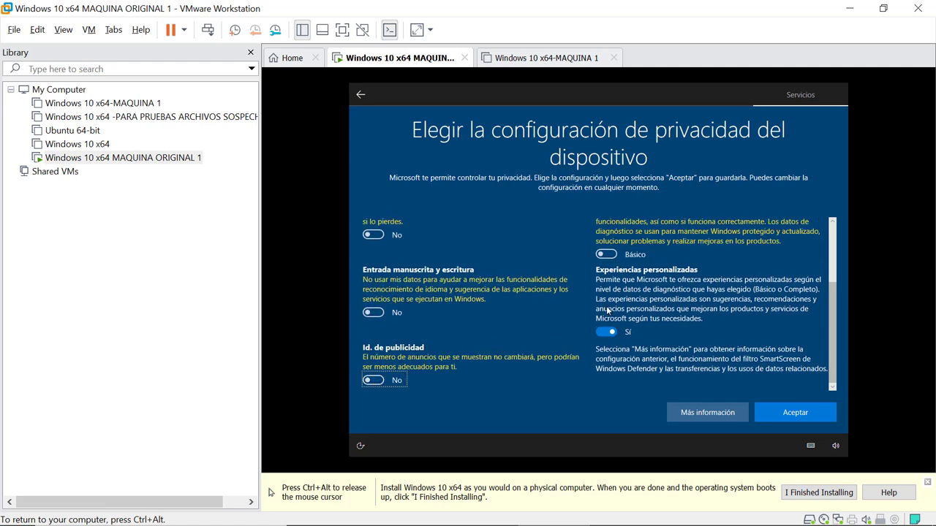
click(606, 333)
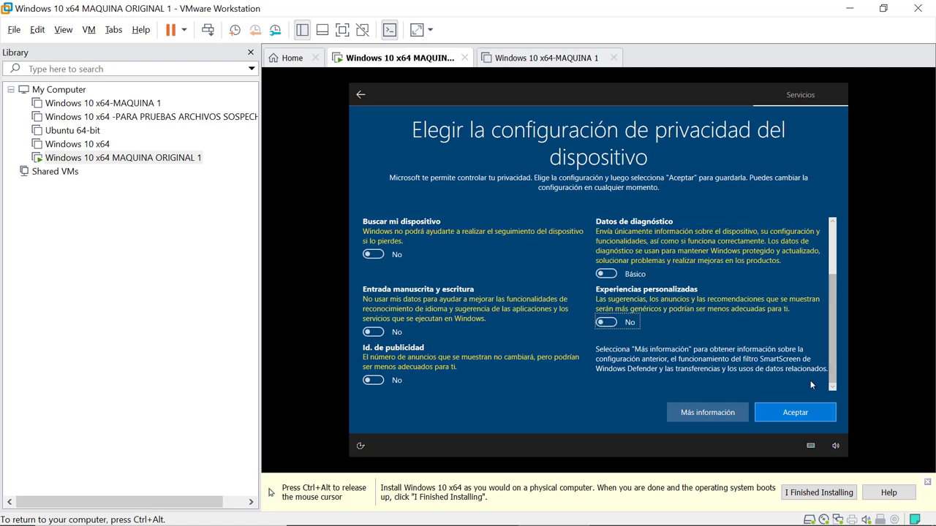
click(796, 414)
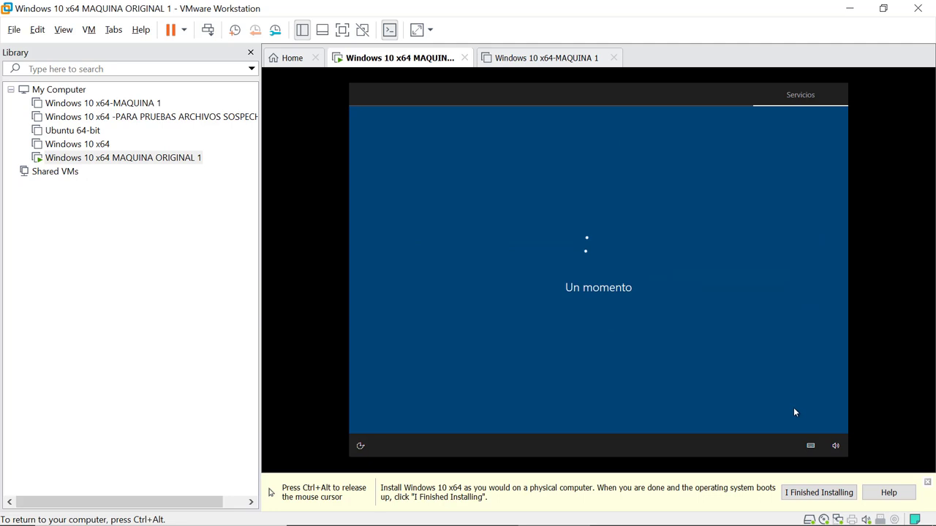
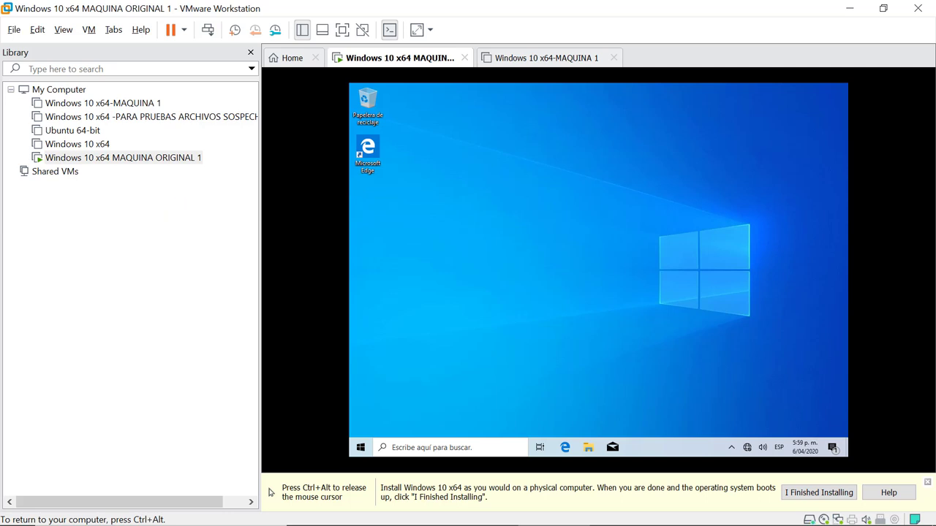
Start the VMware Tools installation for the Windows 10 x64 MAQUINA ORIGINAL 1 machine and open the mounted DVD's folder in the guest.
key(ctrl+alt)
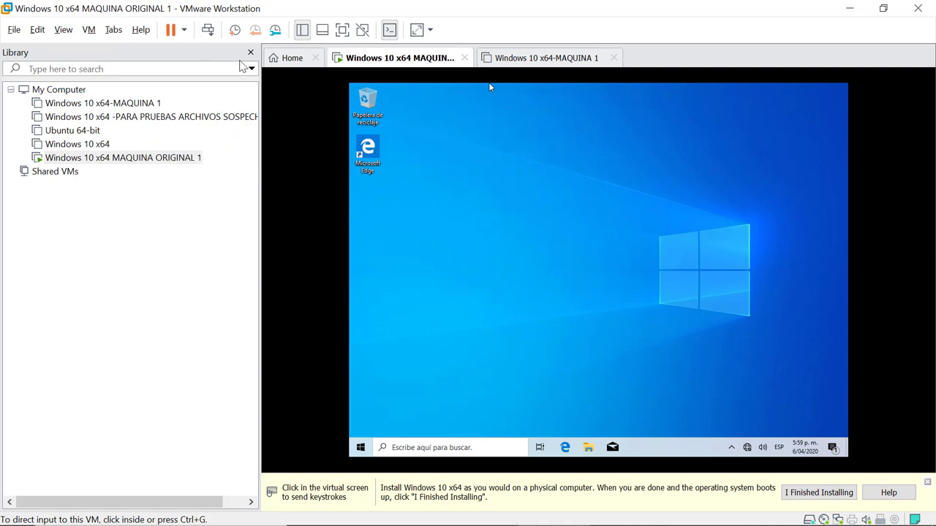
right_click(388, 62)
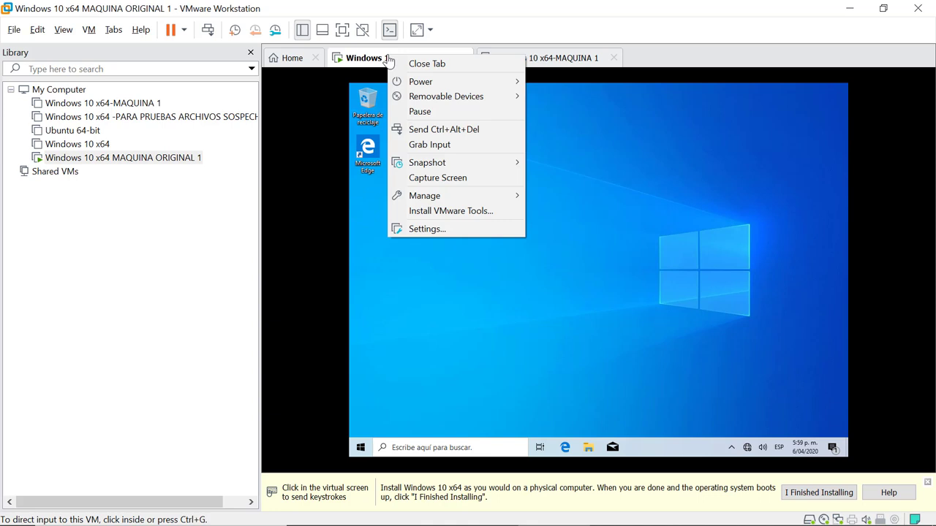
click(451, 212)
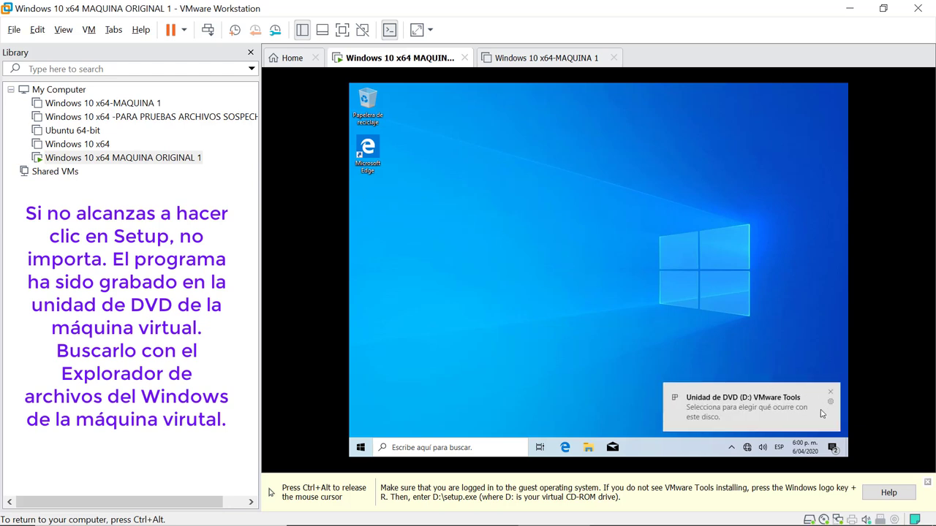
click(750, 406)
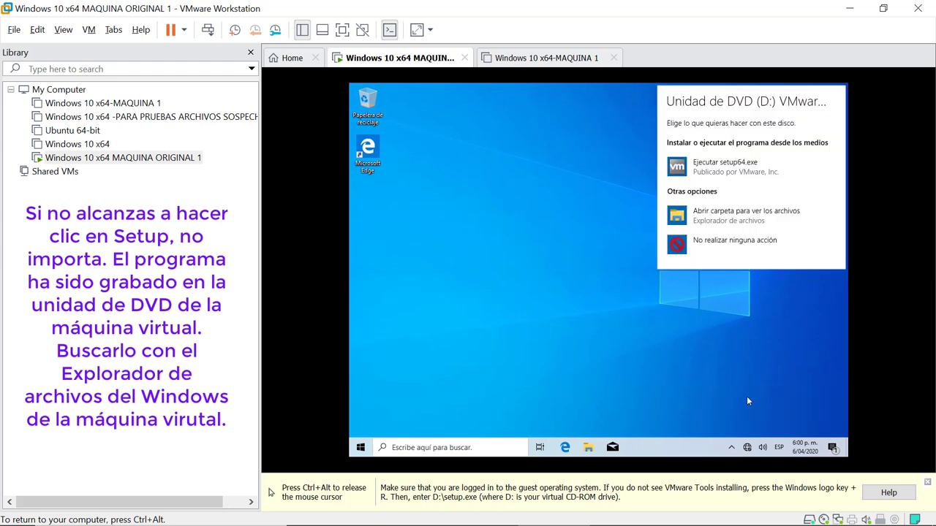
click(707, 221)
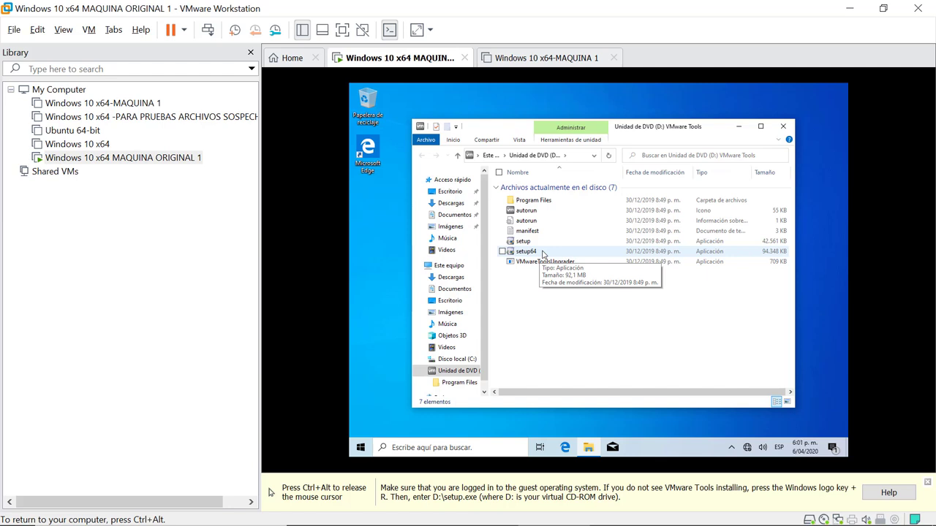
Run setup64 from the VMware Tools DVD and allow it to make changes to the device.
click(542, 254)
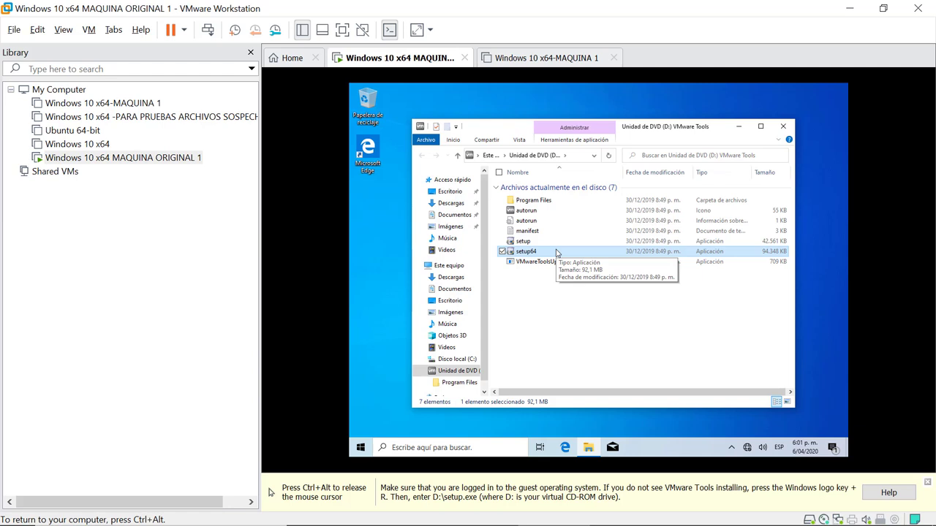
double_click(557, 252)
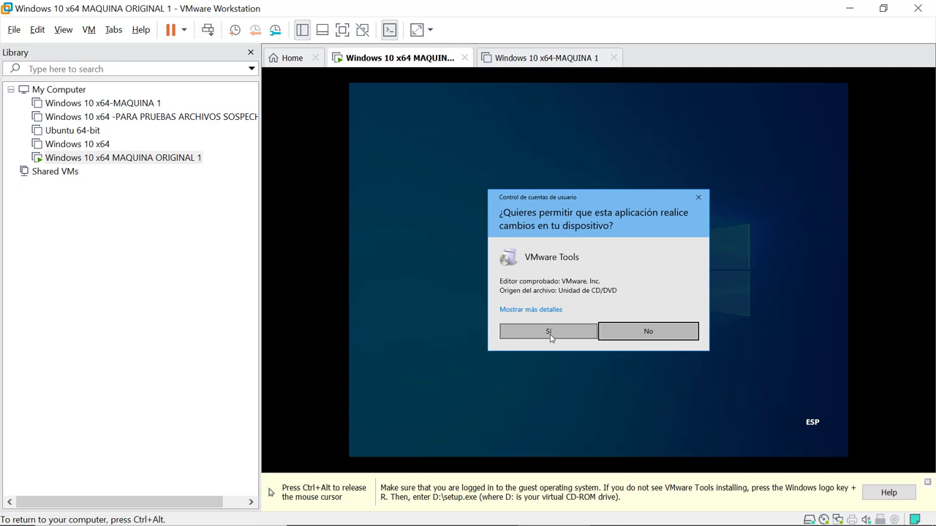
click(549, 332)
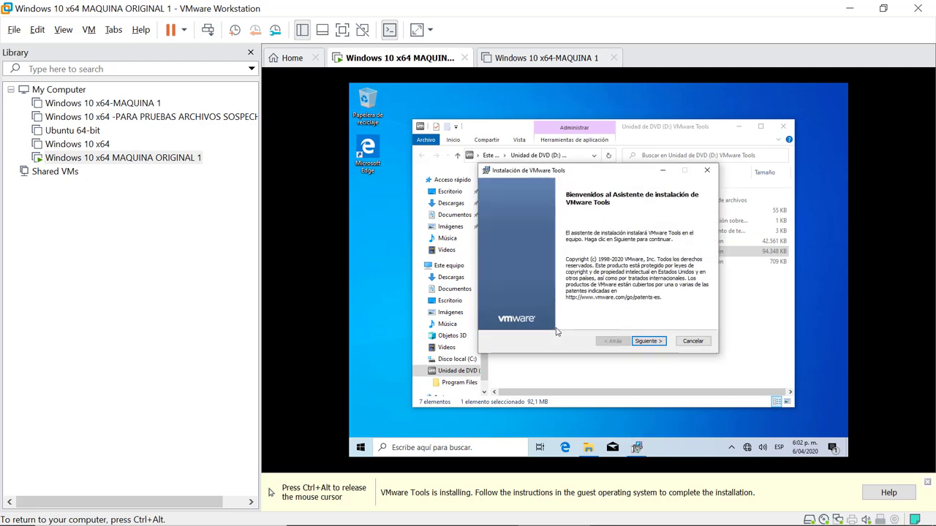
Install VMware Tools with the Típica installation type, finish the wizard and decline restarting the system immediately.
click(646, 341)
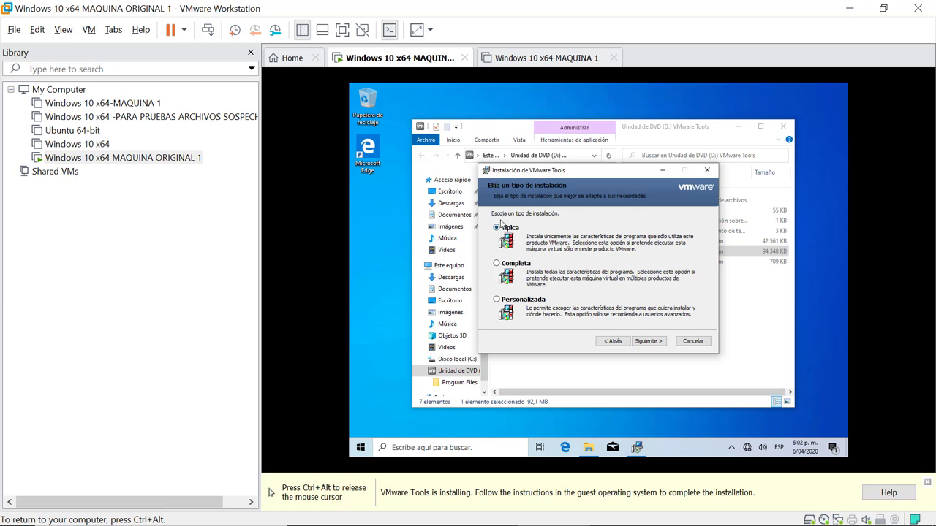
click(648, 342)
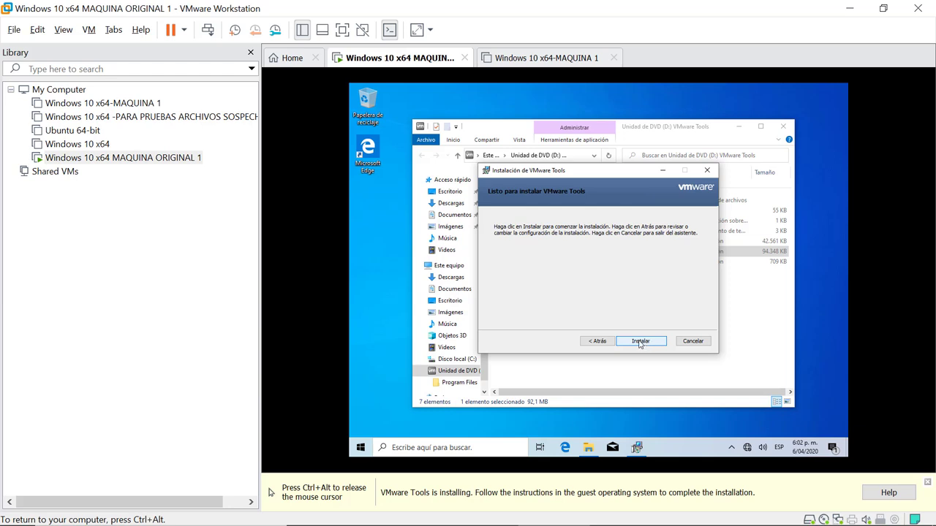
click(639, 342)
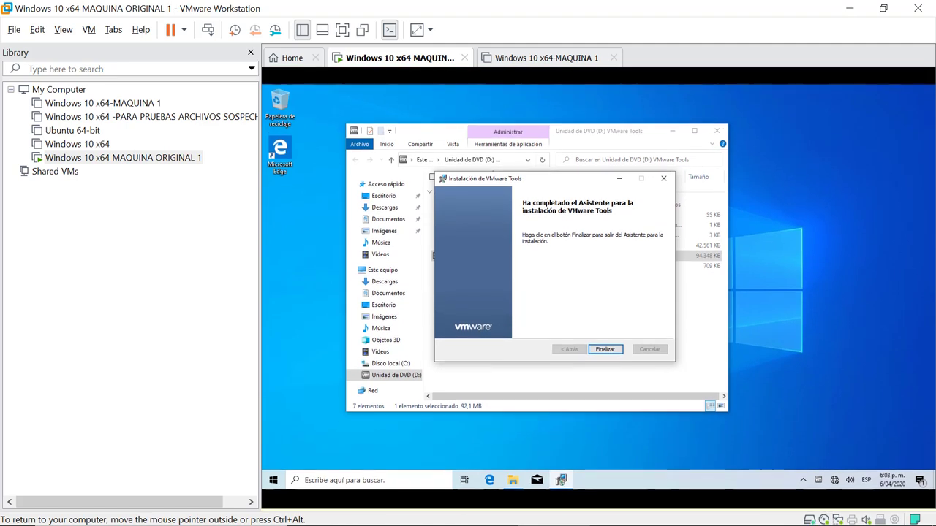
click(605, 354)
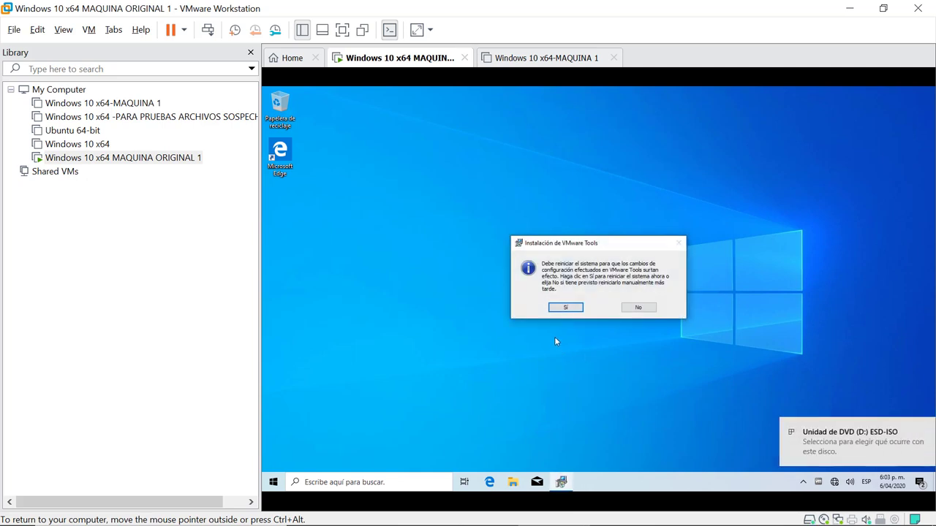
click(637, 306)
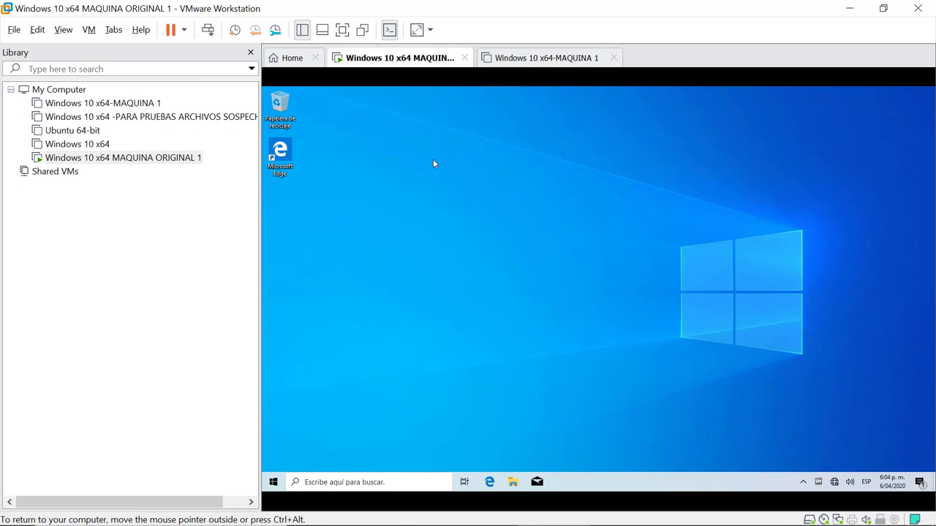
Show the virtual machine in full screen and return to the windowed view.
click(64, 33)
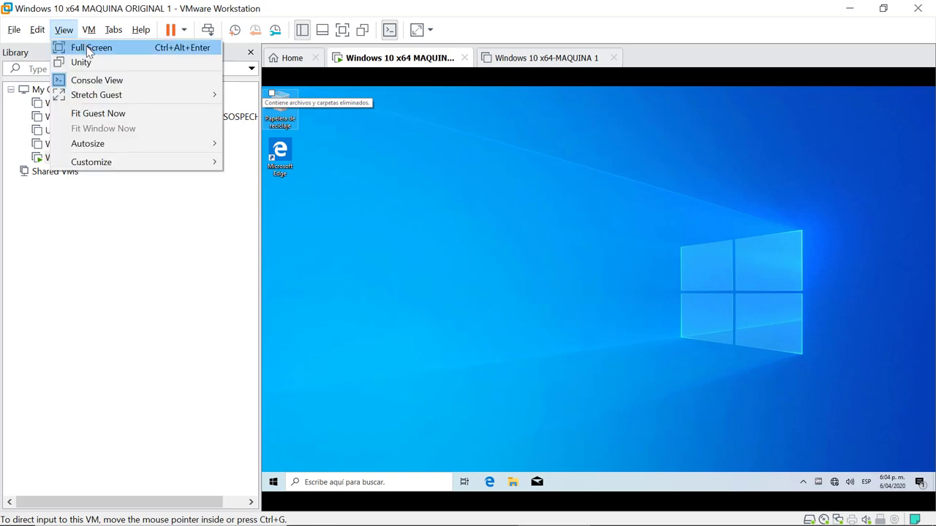
click(88, 49)
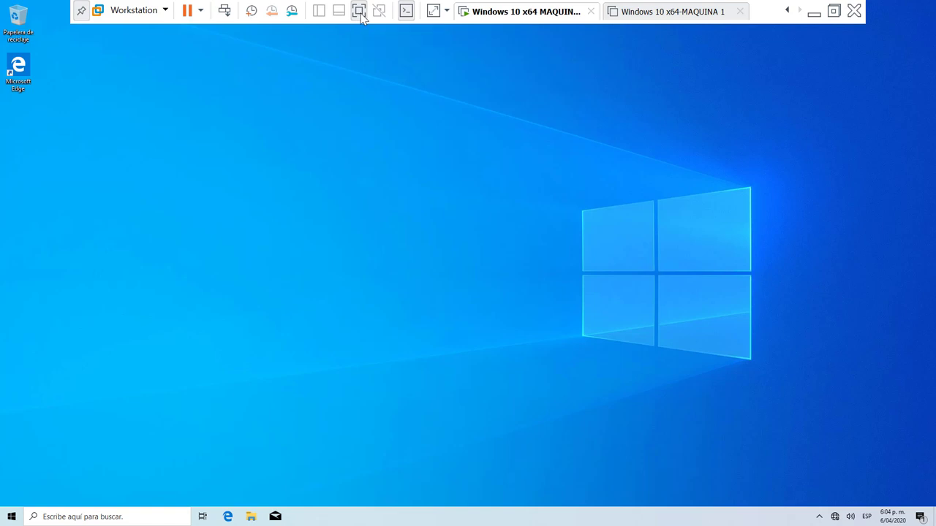
click(360, 12)
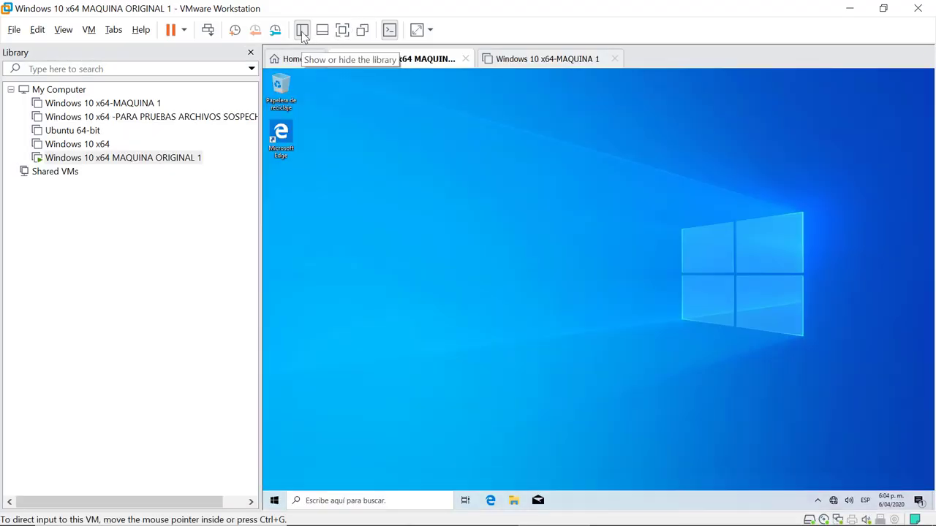
Hide the virtual machine library and show it again, twice.
click(303, 37)
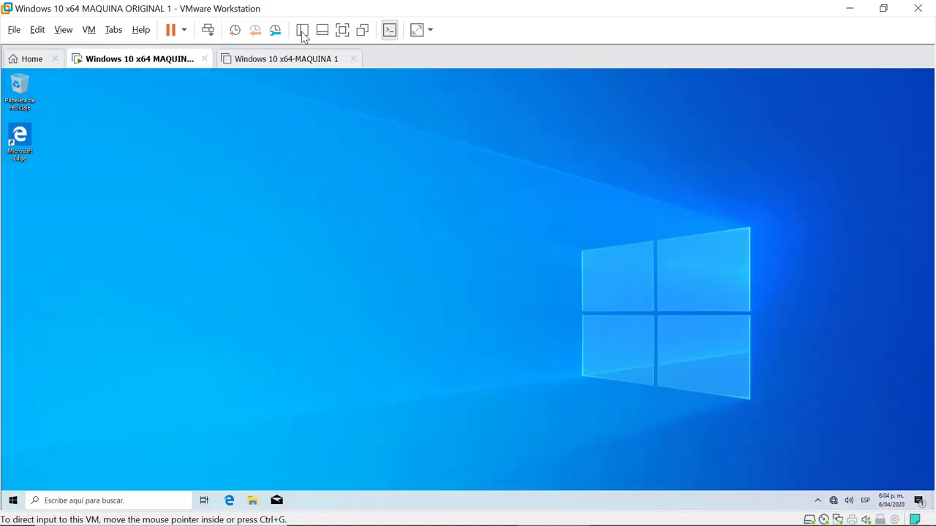
click(302, 34)
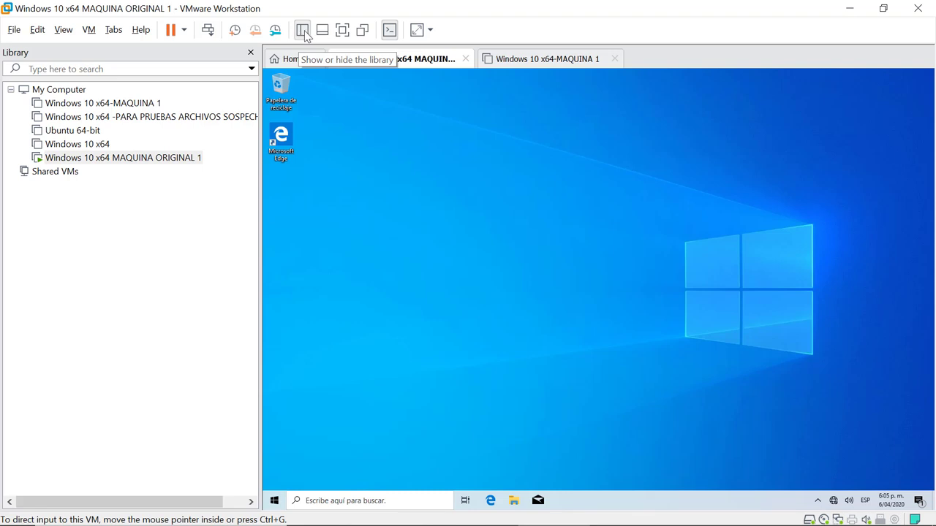
click(304, 35)
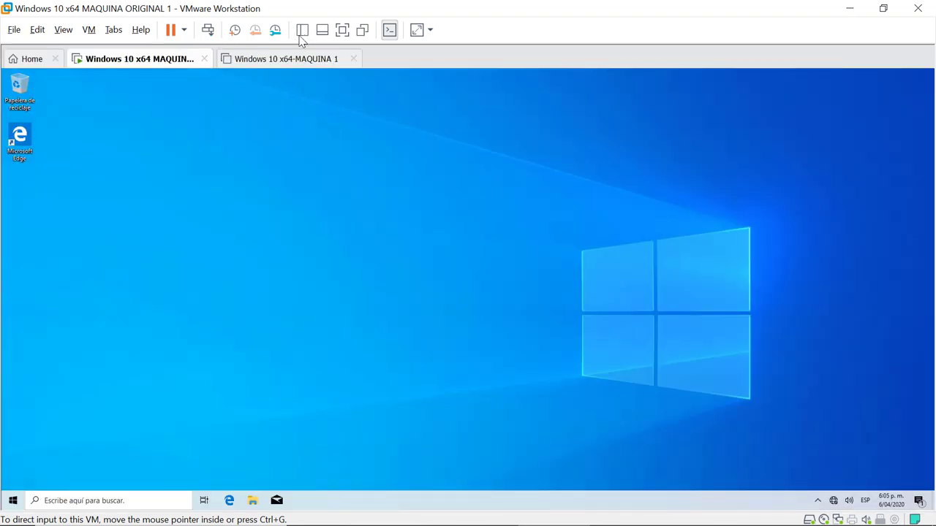
click(303, 31)
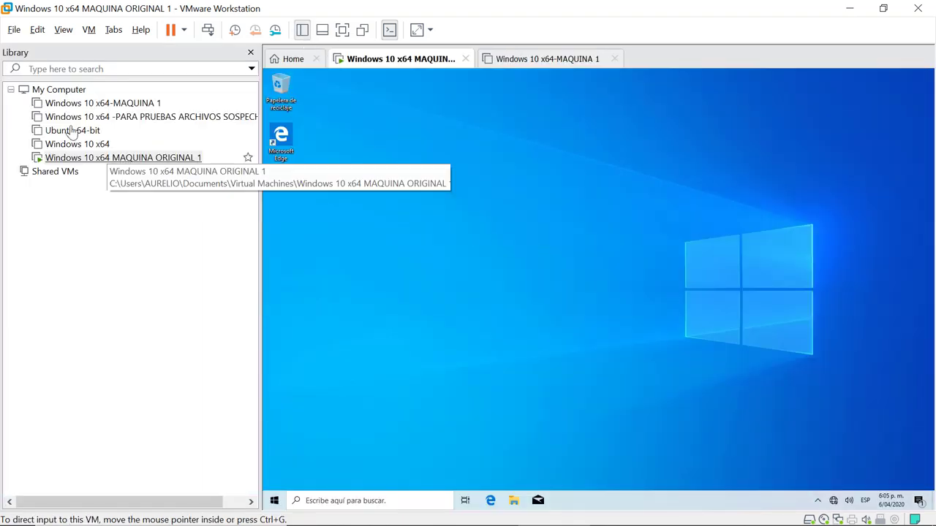
Enter full screen mode for the virtual machine once more, and exit back to the window with the library.
click(63, 30)
click(79, 49)
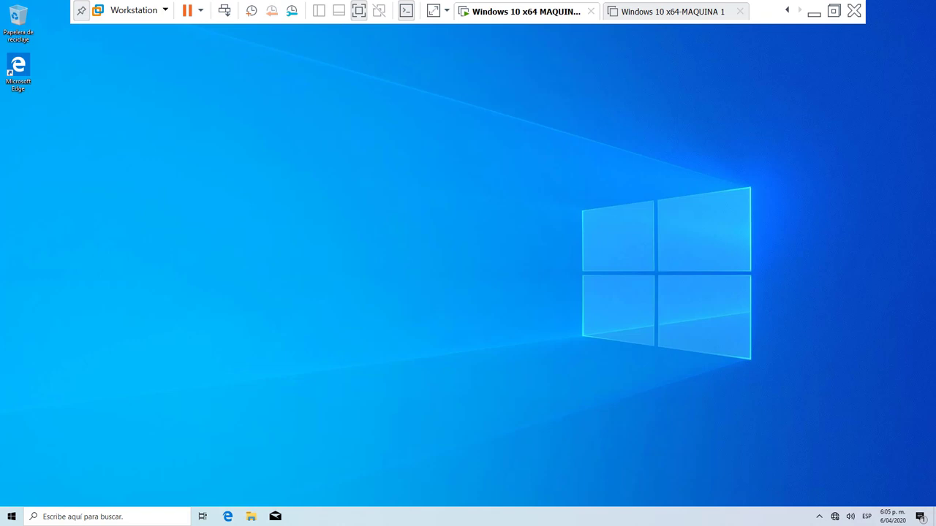
click(358, 12)
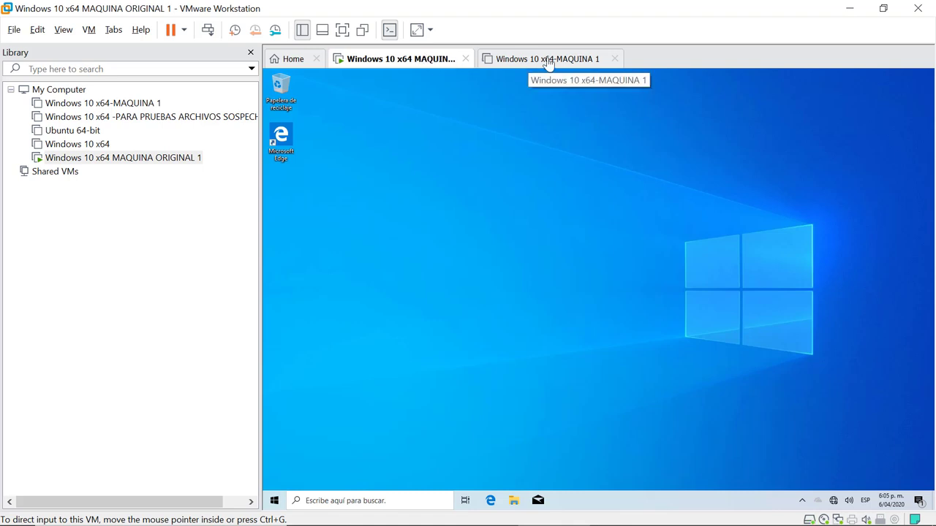
Open the running virtual machine's settings and connect the host computer to the secured 5 GHz Wi-Fi network.
right_click(404, 61)
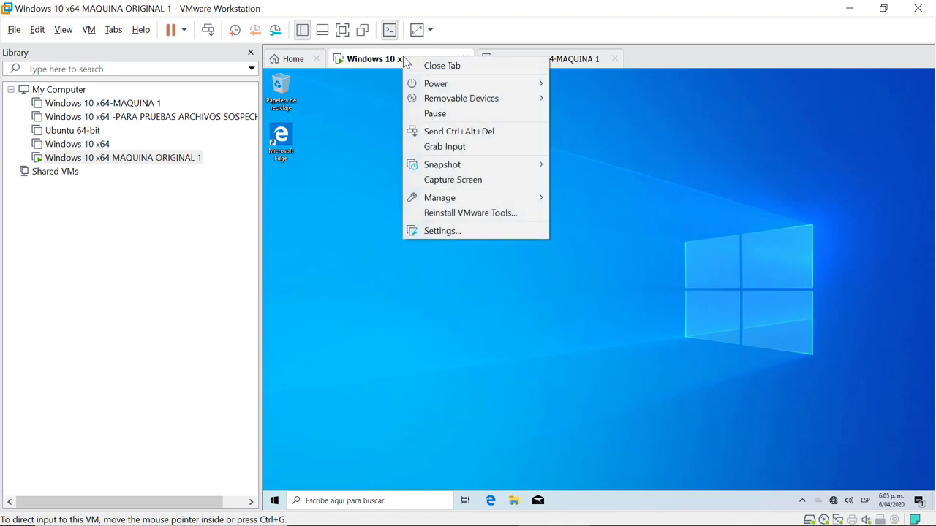
click(451, 232)
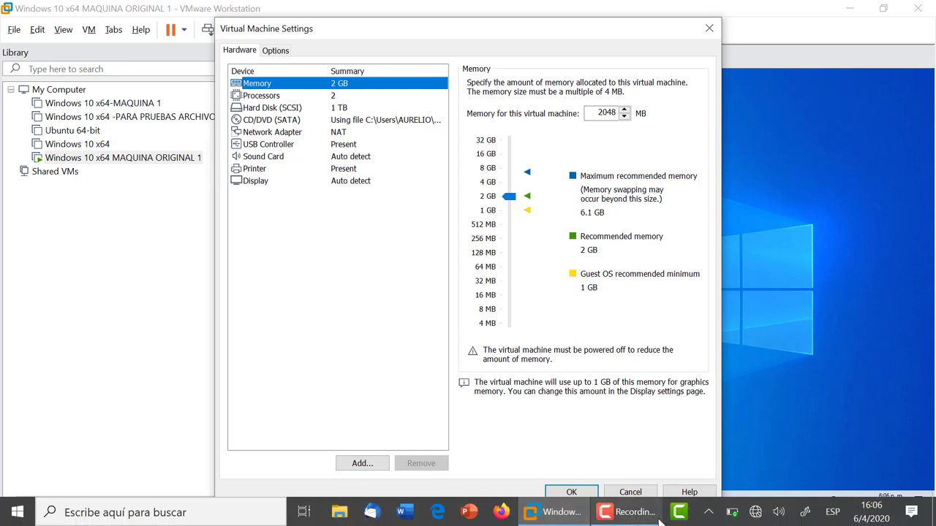
click(757, 517)
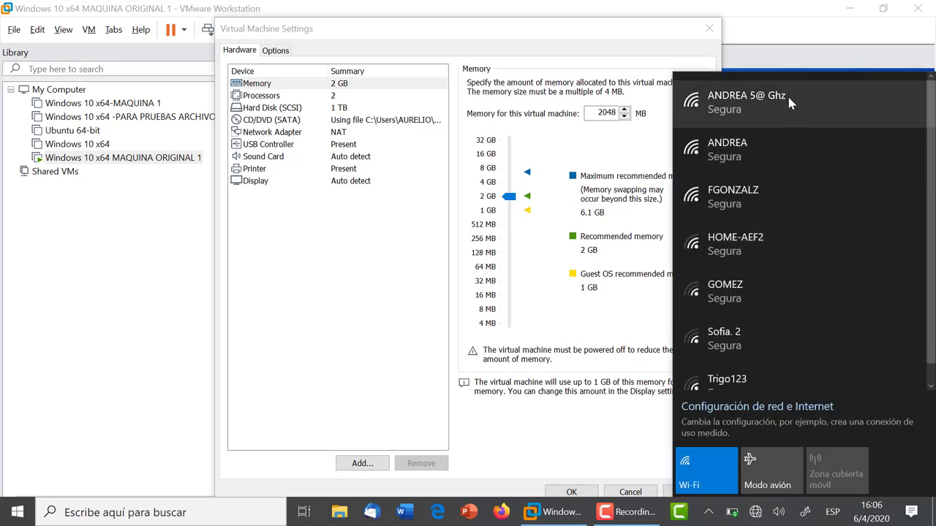
click(763, 103)
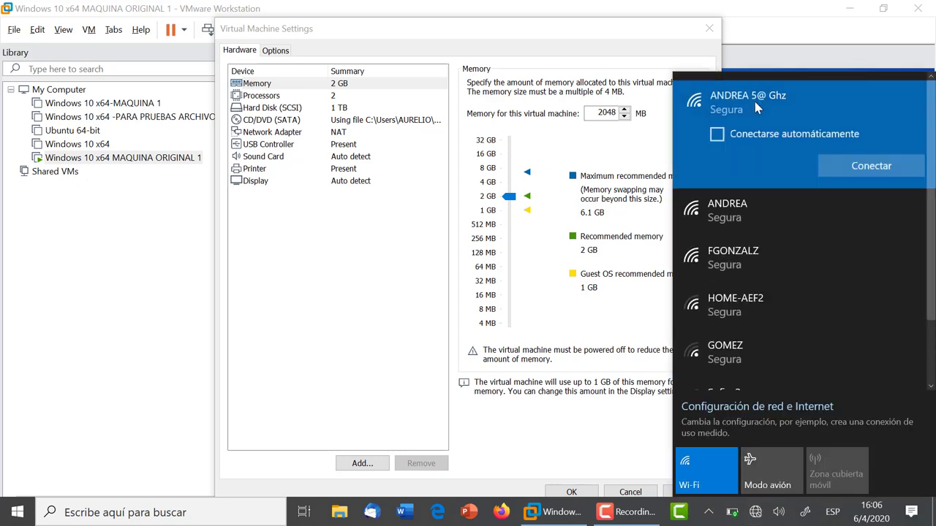
click(857, 167)
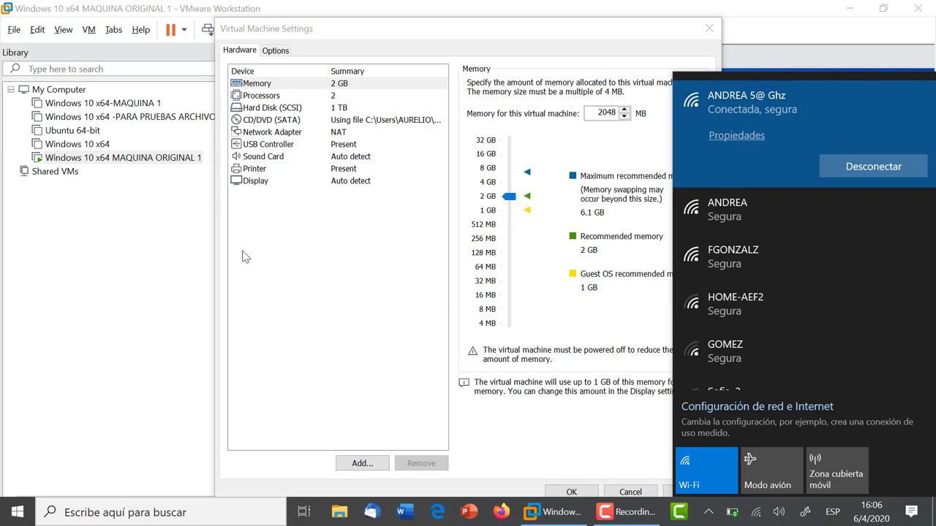
click(274, 256)
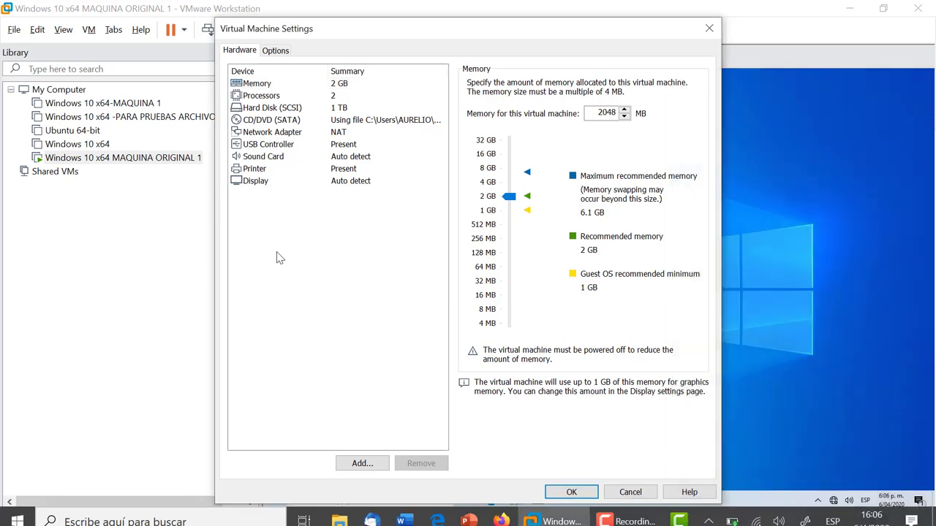
Set the virtual machine's network adapter to Bridged, apply the settings and check the adapter's connection options without changing them.
click(287, 135)
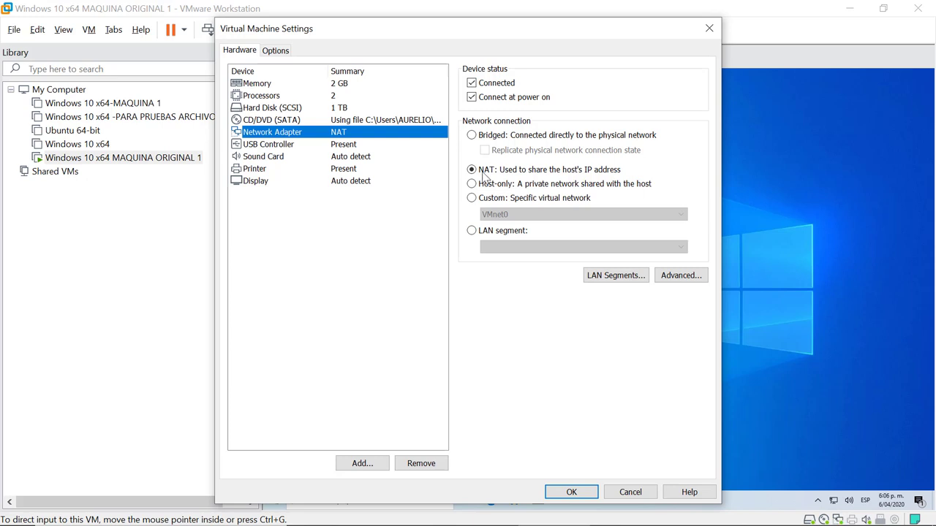
click(473, 136)
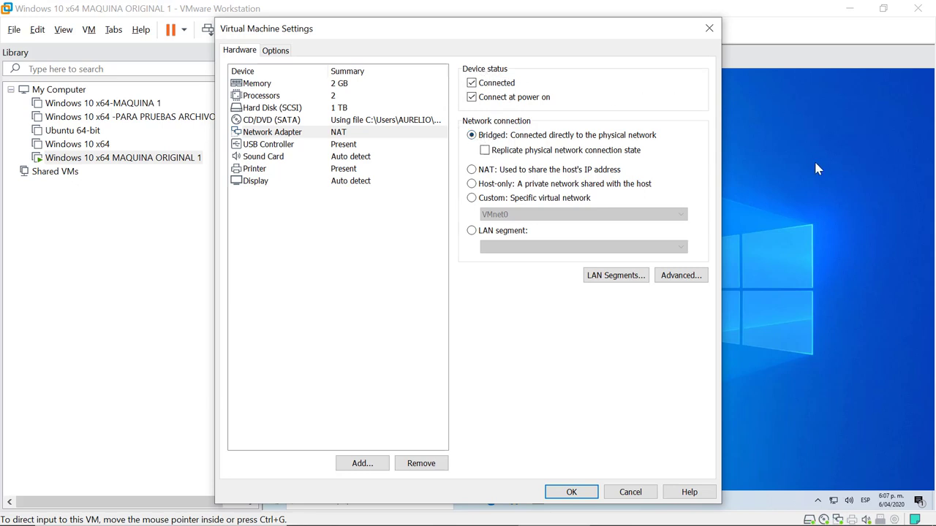
click(571, 492)
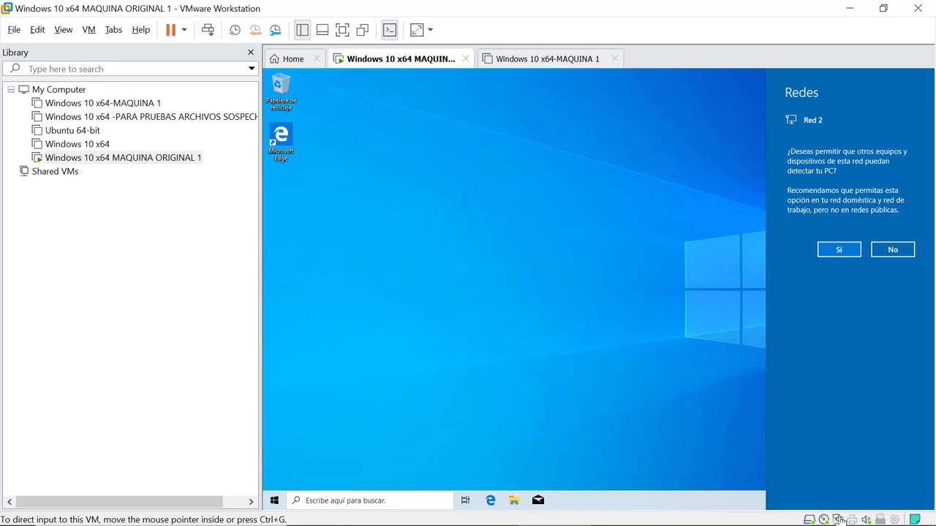
right_click(837, 519)
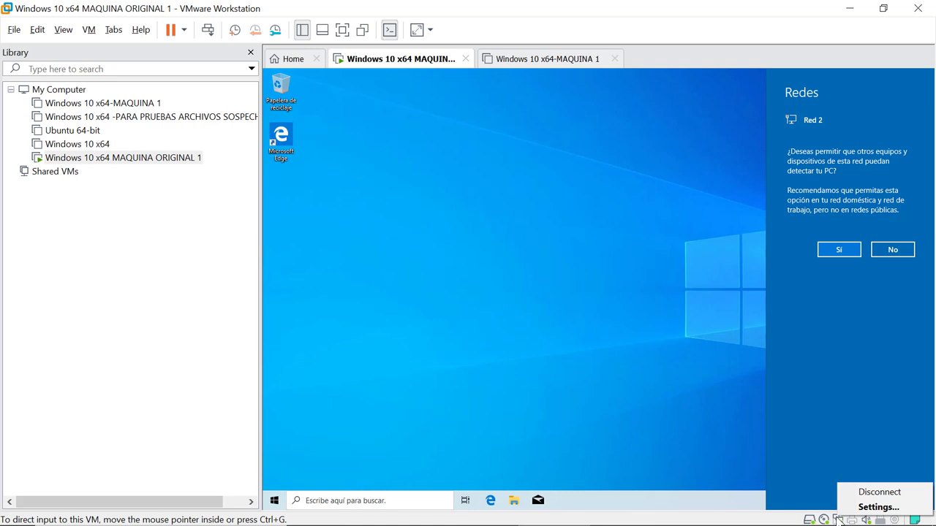
click(677, 421)
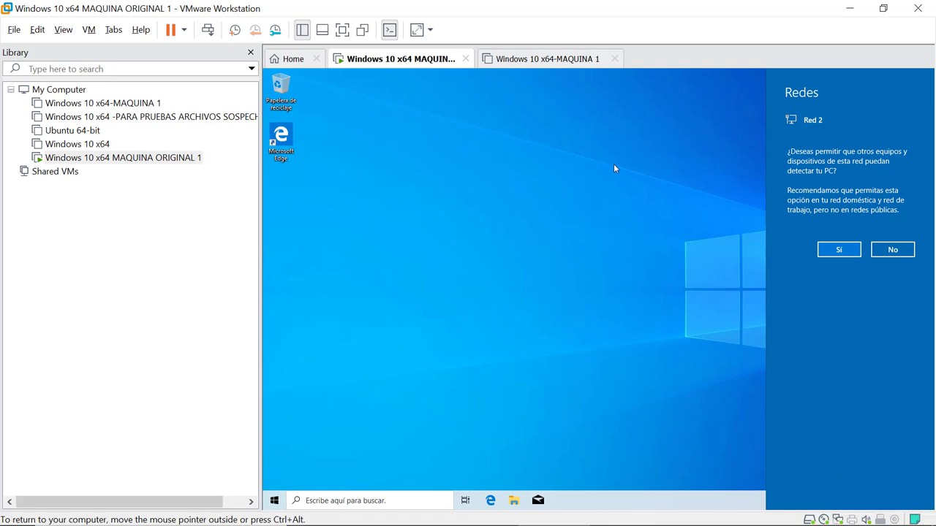
Open Microsoft Edge in the virtual machine and close its tips page, leaving the start page open.
click(284, 141)
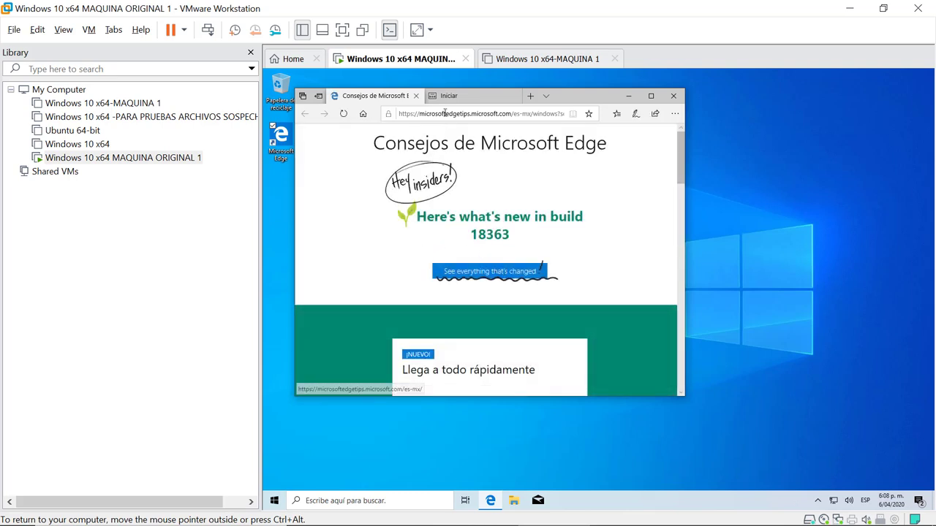
click(417, 99)
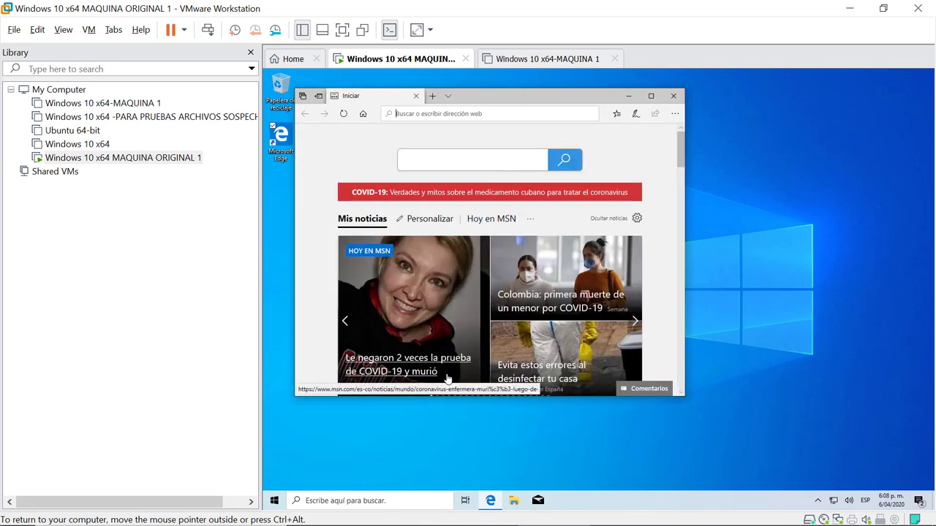
Close Microsoft Edge, shut down Windows inside the virtual machine and dismiss the removable devices notice.
key(alt+F4)
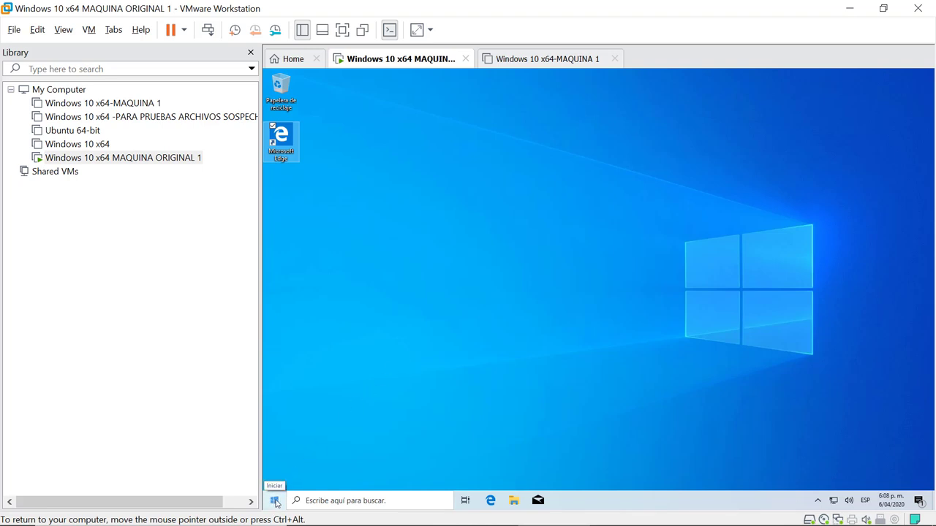
click(275, 502)
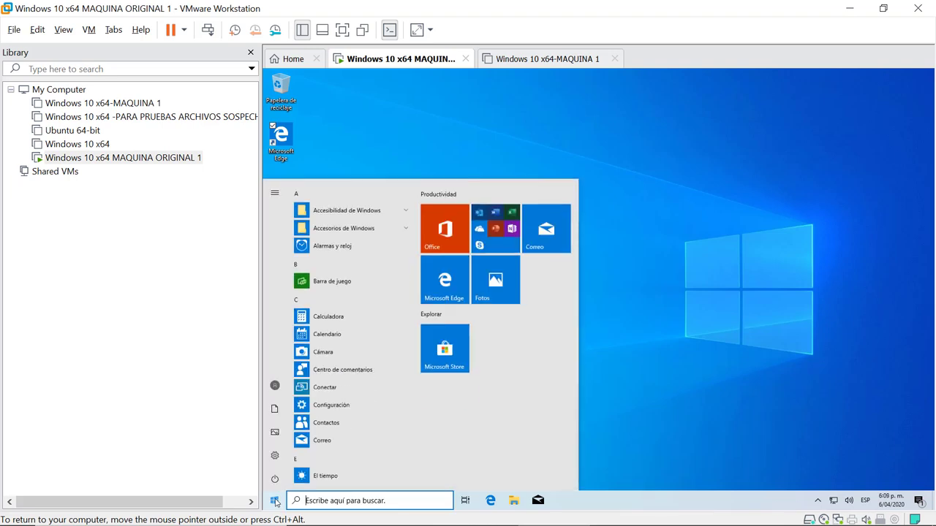
mouse_move(276, 480)
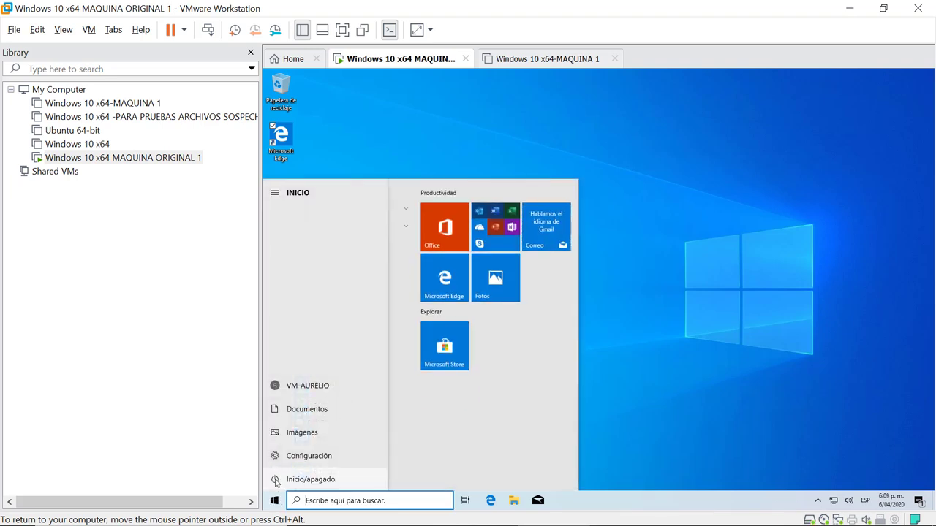
click(298, 482)
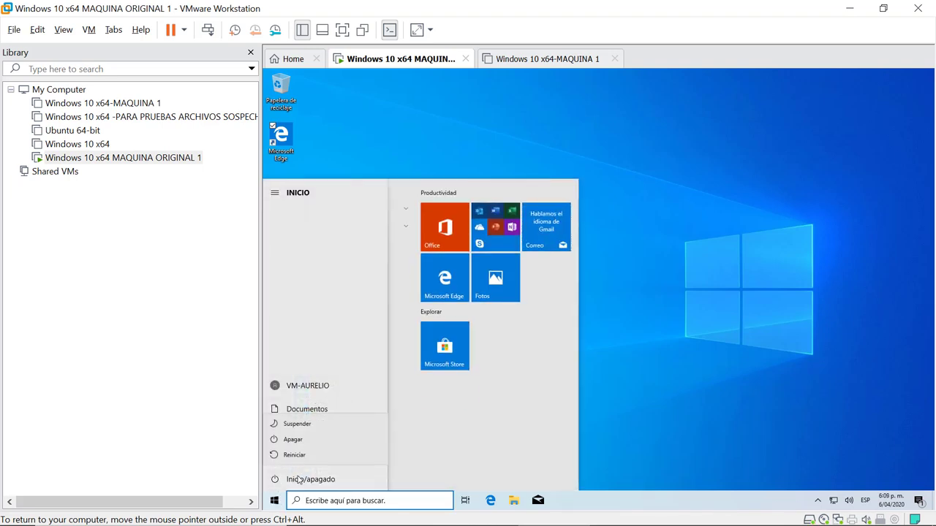
click(293, 440)
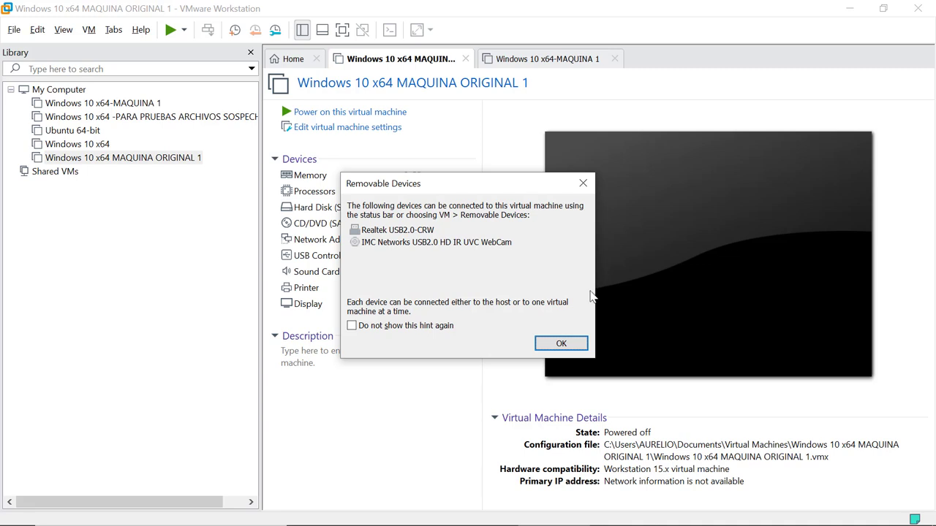
click(568, 343)
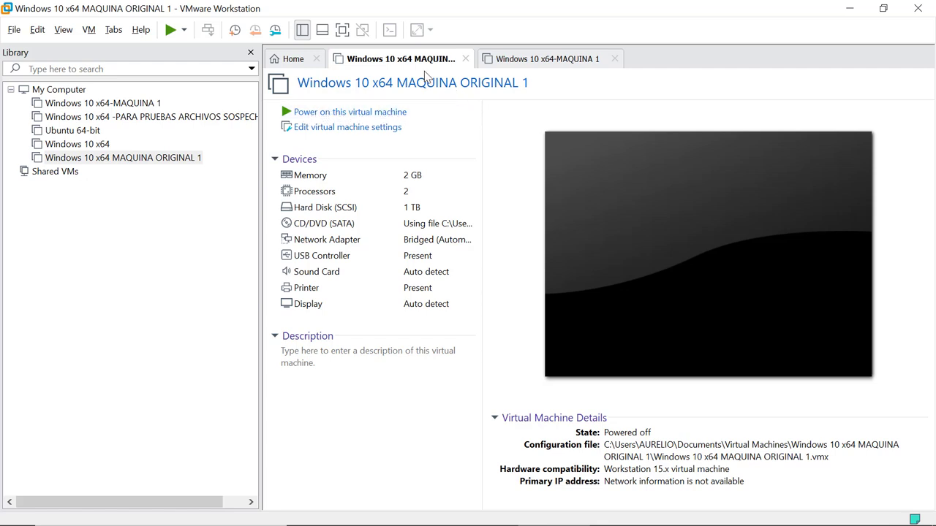
Begin taking a snapshot of the powered-off Windows 10 x64 MAQUINA ORIGINAL 1 virtual machine.
right_click(389, 60)
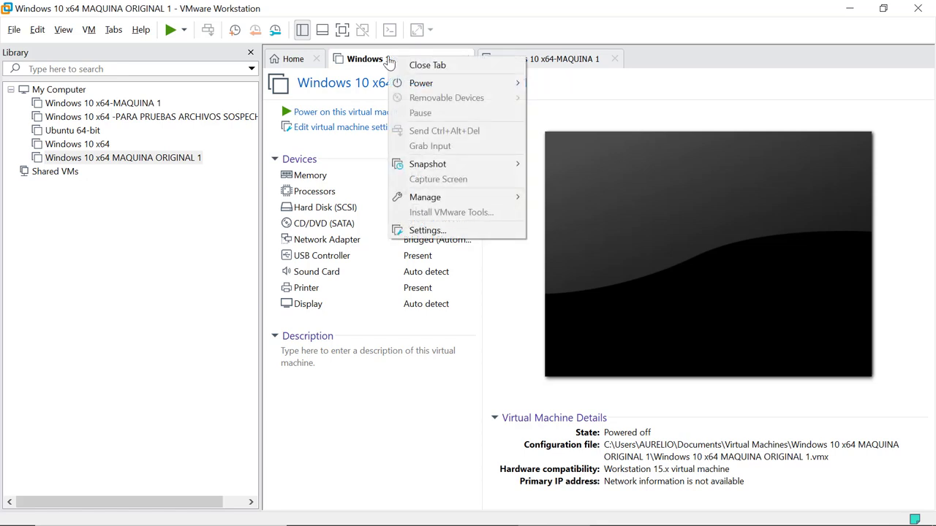
mouse_move(436, 164)
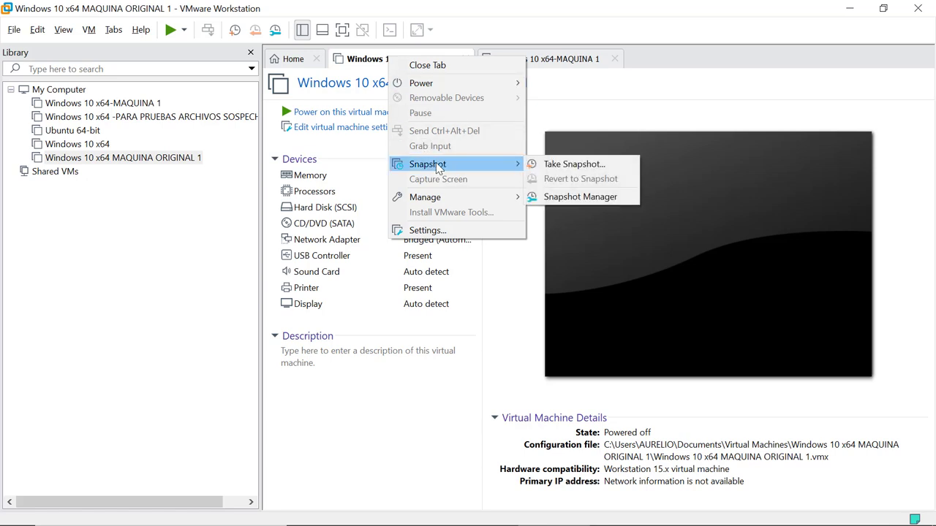
click(570, 166)
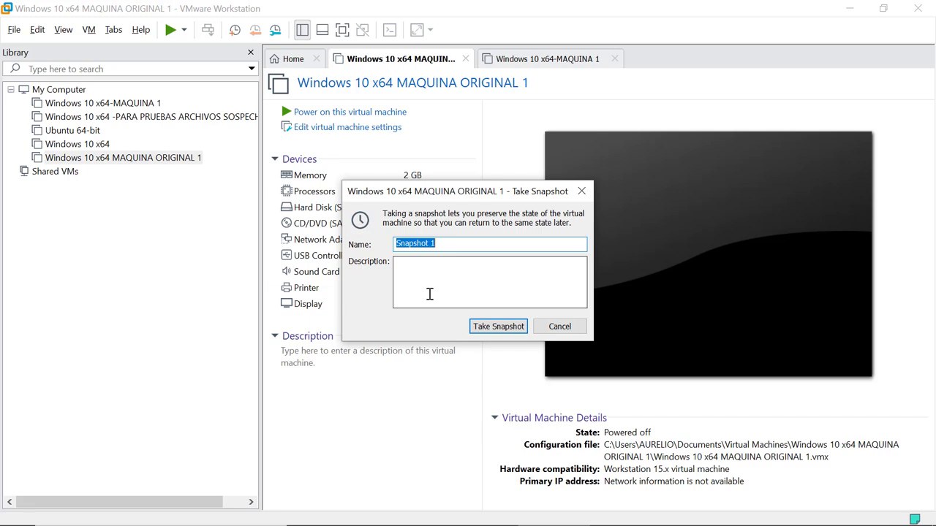
text(mÁQUINA ORIGINAL )
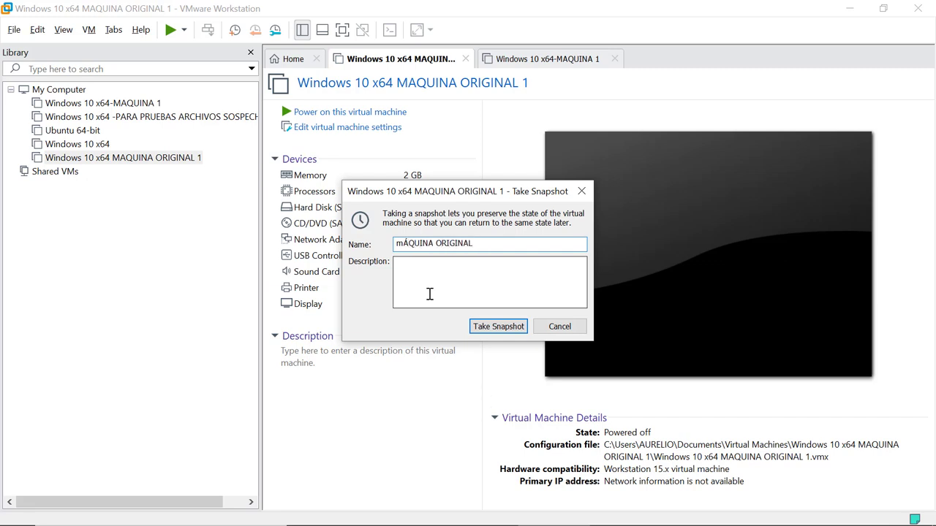
text(1 RECIEN INCTA)
key(BackSpace)
key(BackSpace)
key(BackSpace)
key(BackSpace)
text(NSTALADA)
key(Left)
key(Left)
key(Left)
key(Left)
key(Left)
key(Left)
key(Left)
key(Left)
key(Left)
key(Left)
key(Left)
key(Left)
key(Left)
key(Left)
key(Left)
key(Left)
key(Left)
key(Left)
shift+click(561, 244)
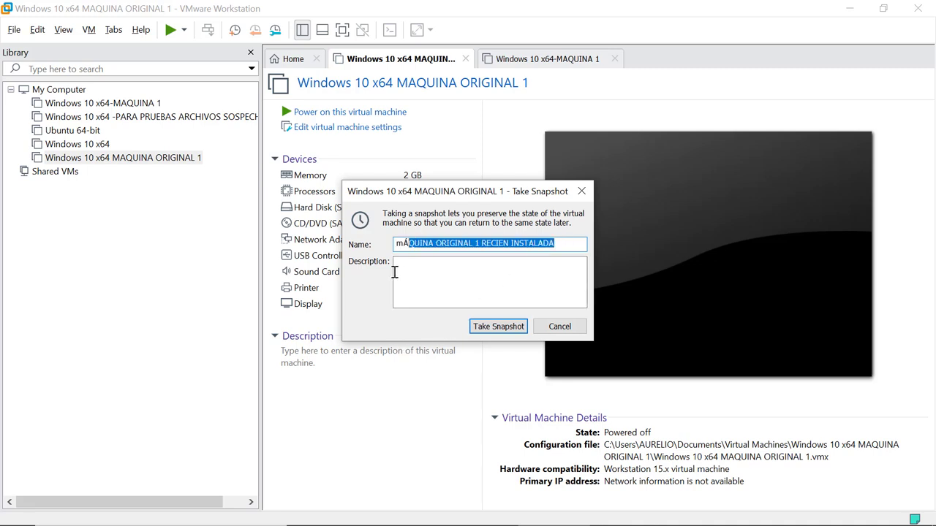
key(ctrl+a)
key(BackSpace)
text(M)
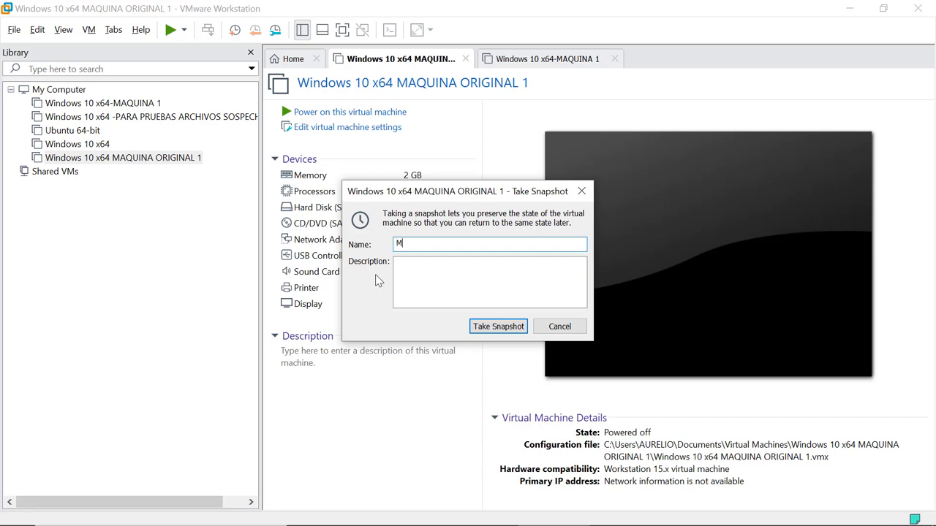
text(áquina)
text(Windows 64 original)
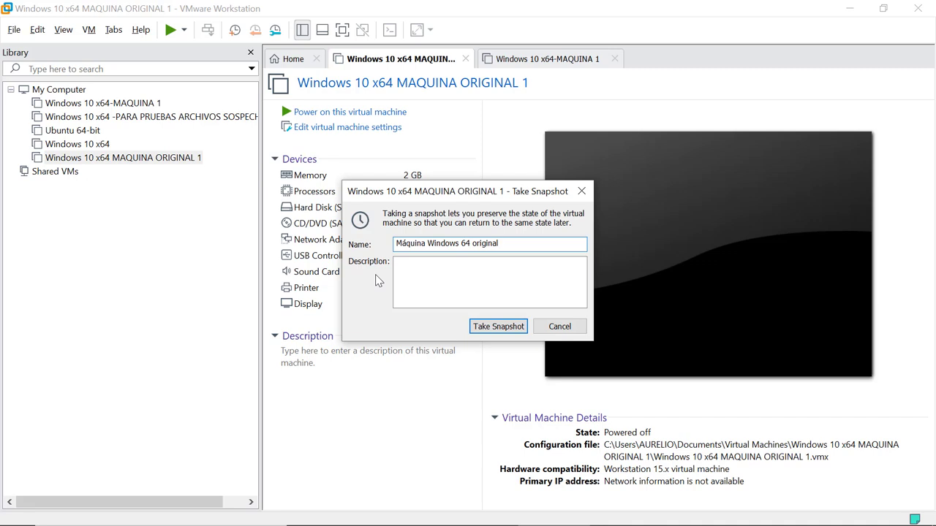
text( recién instaldo)
Name the snapshot "Windows 10 x64 MAQUINA ORIGINAL 1 Recién instalada" and take it.
drag(556, 244, 382, 253)
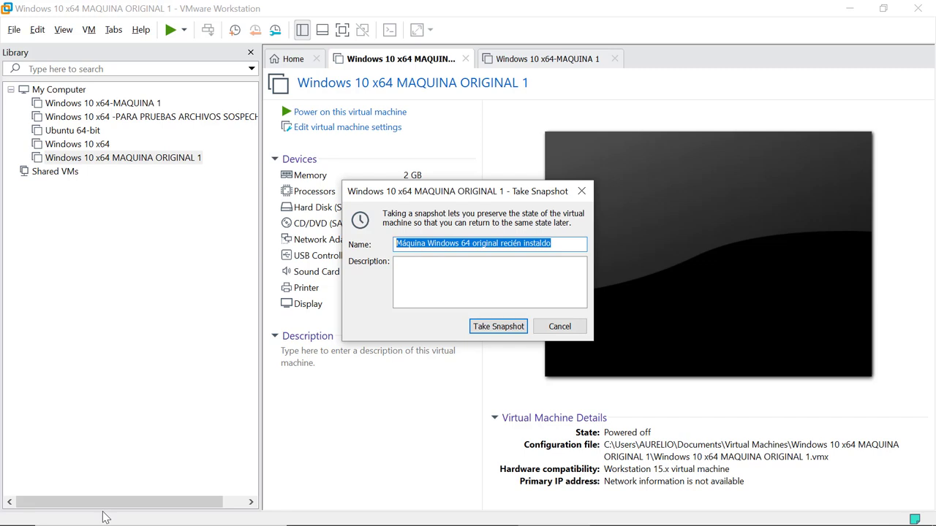
text(Windows )
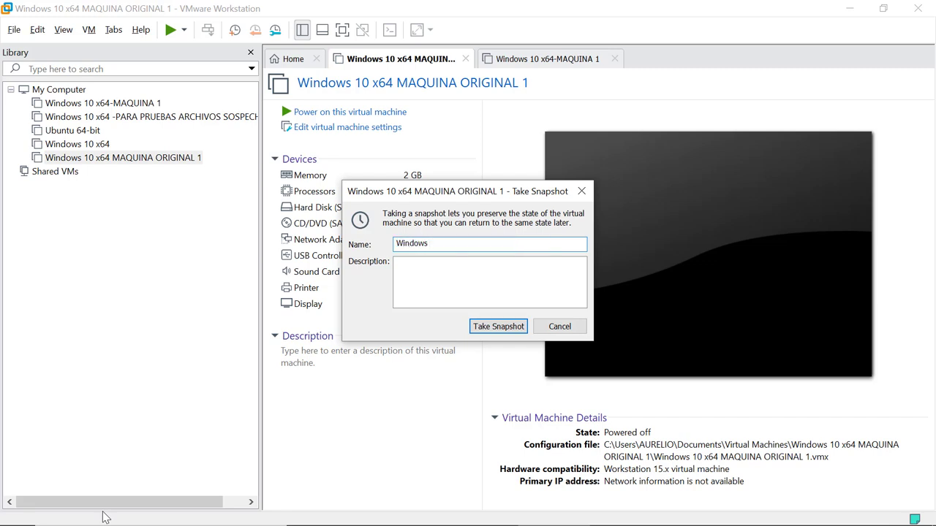
text(10 x64 MAQUINA ORIGINAL 1)
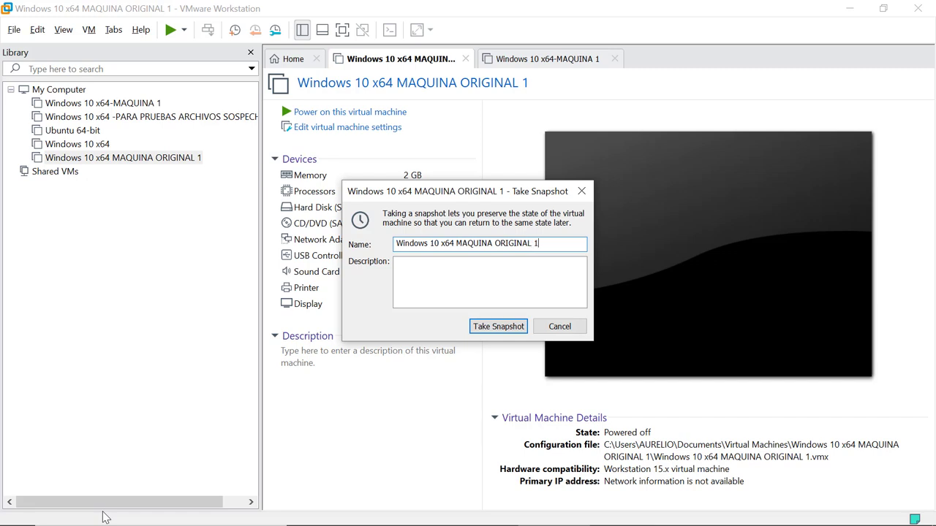
text( RE)
key(BackSpace)
text(ecip)
key(BackSpace)
text(én instalada)
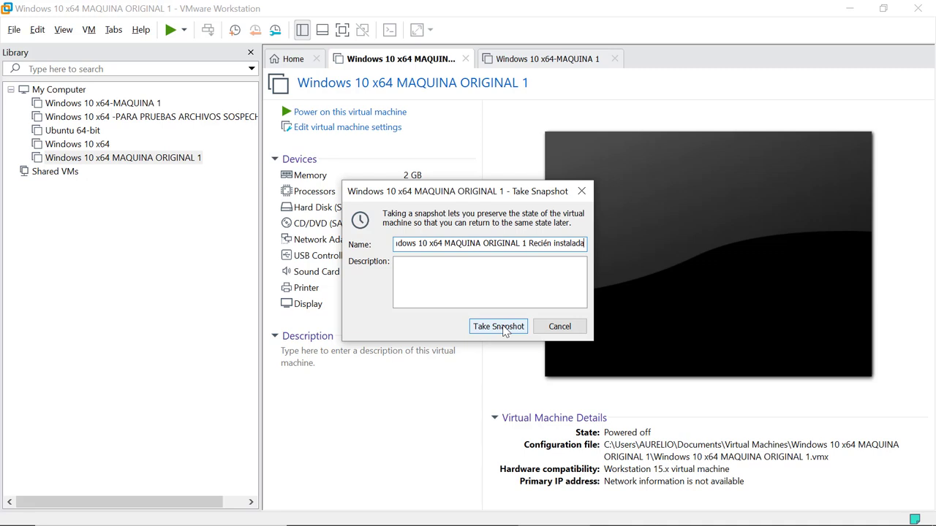
click(500, 328)
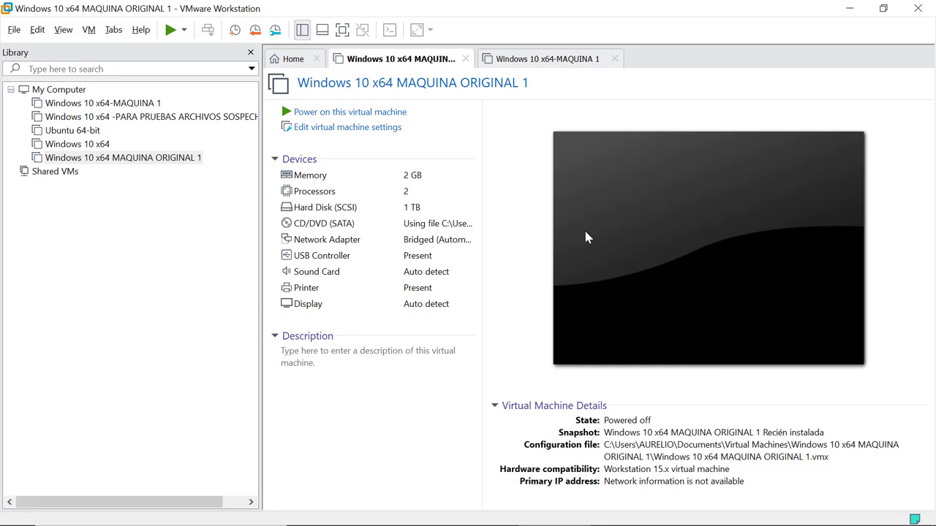
Open the virtual machine's Snapshot Manager, look over the snapshot tree and close it.
right_click(395, 61)
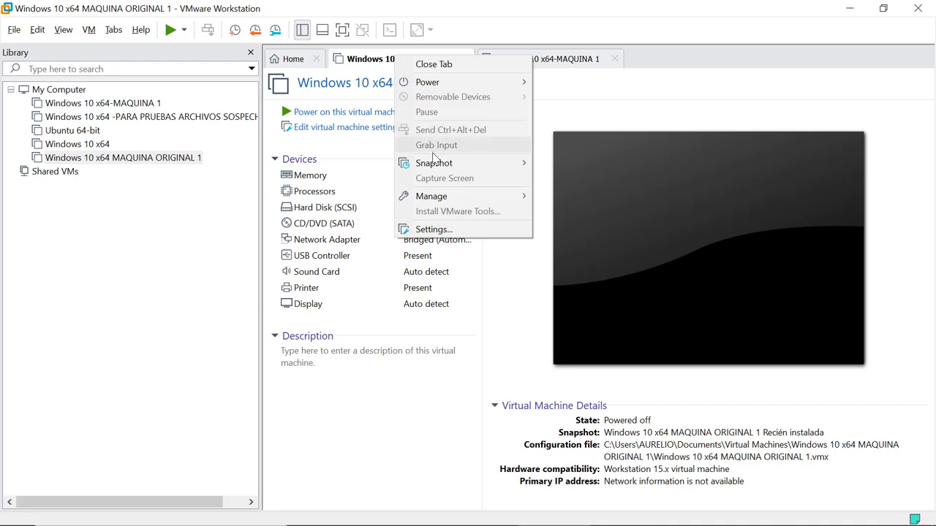
mouse_move(435, 169)
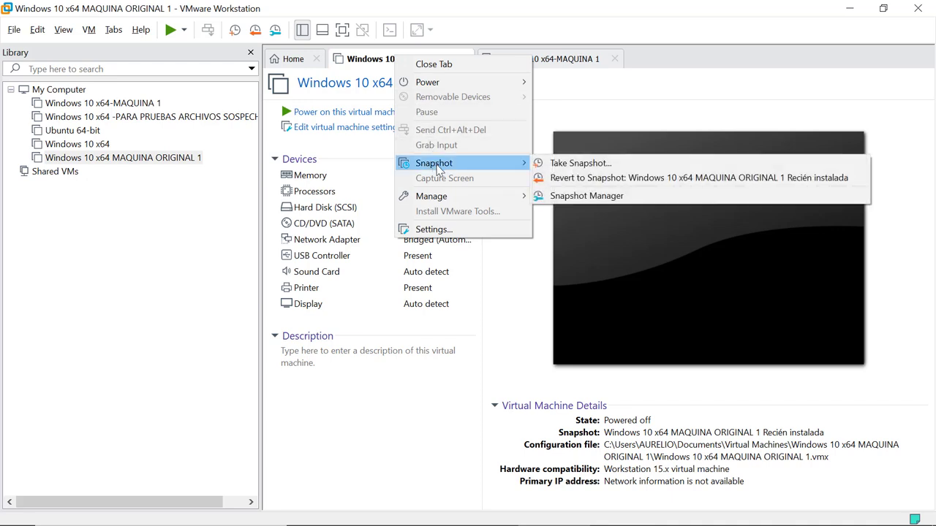
click(592, 196)
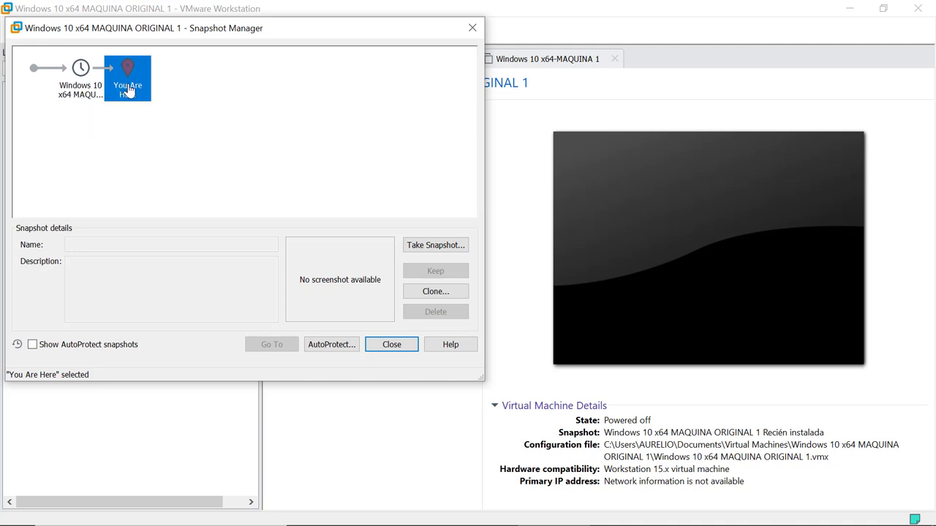
click(393, 346)
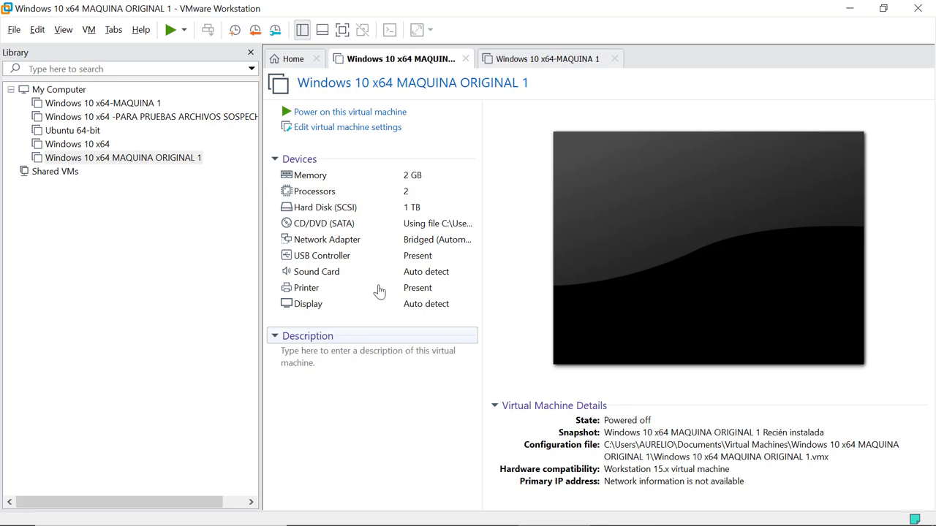
Close both open virtual machines' pages and exit VMware Workstation.
click(466, 59)
click(467, 59)
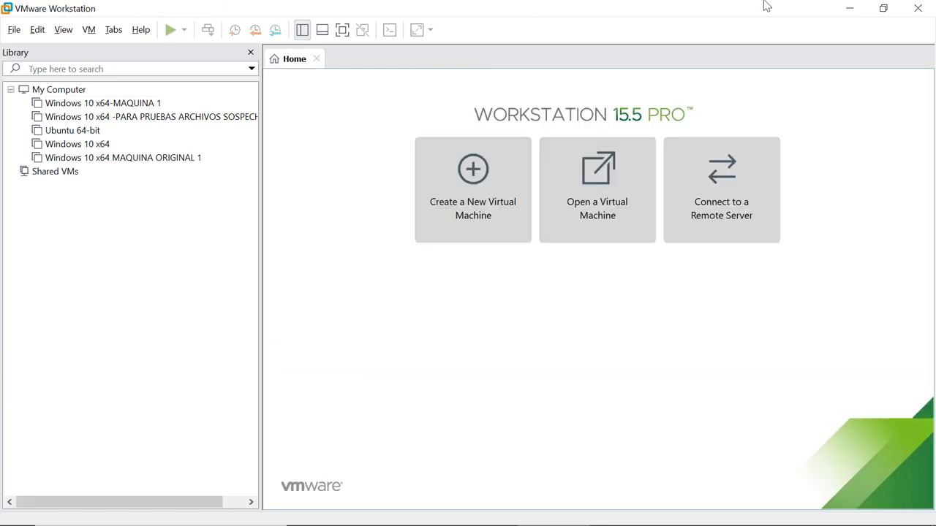
click(917, 9)
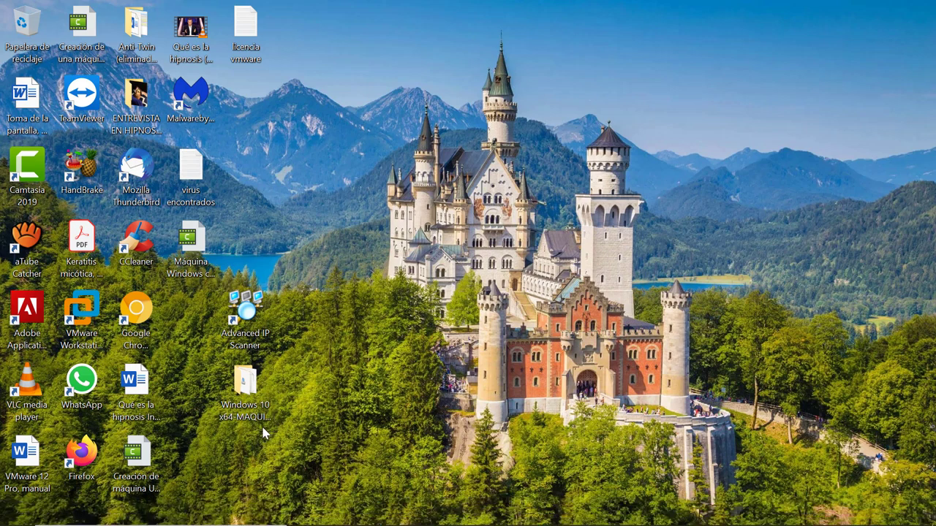
Switch to File Explorer and search Disco local (C:) for "recién instalad".
mouse_move(250, 383)
mouse_move(303, 515)
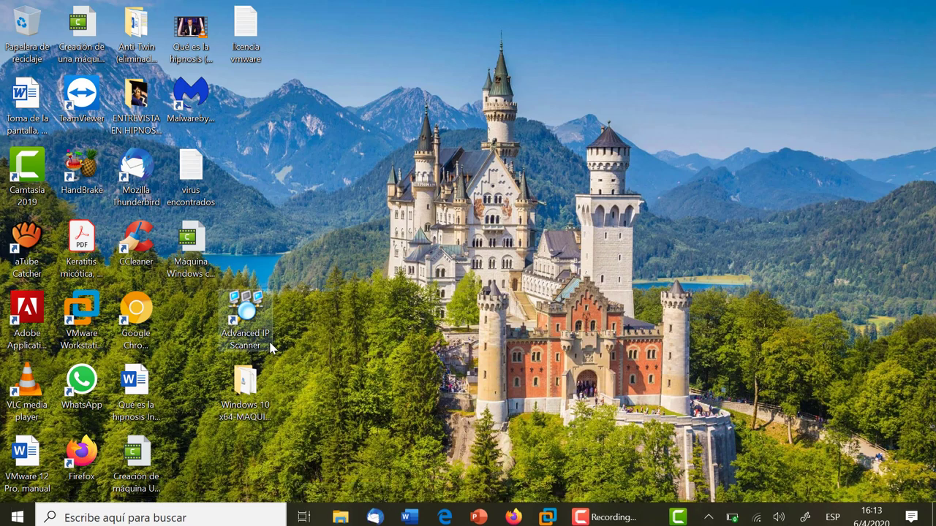
key(super+e)
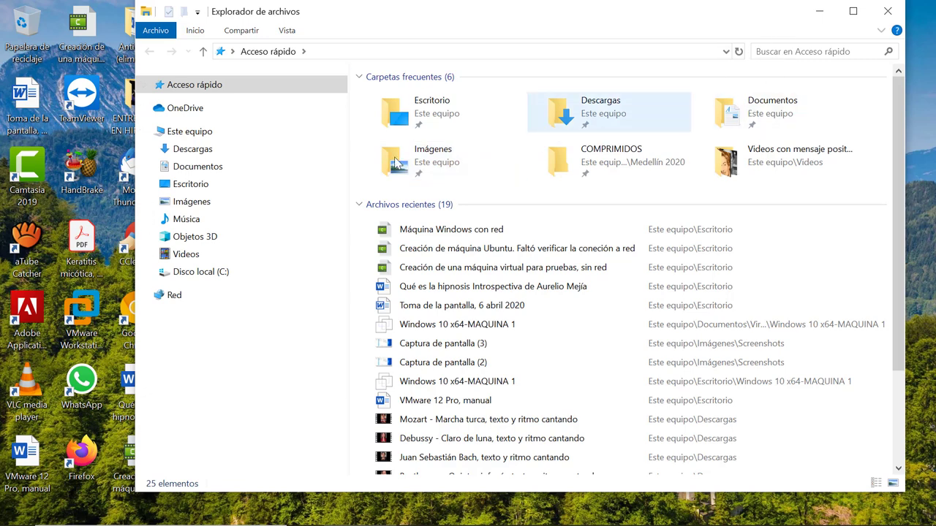
click(202, 272)
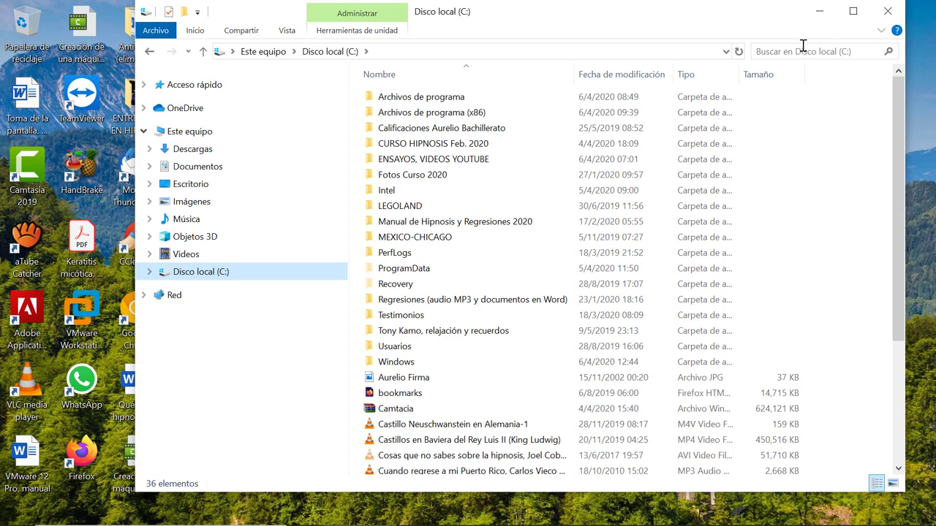
click(765, 52)
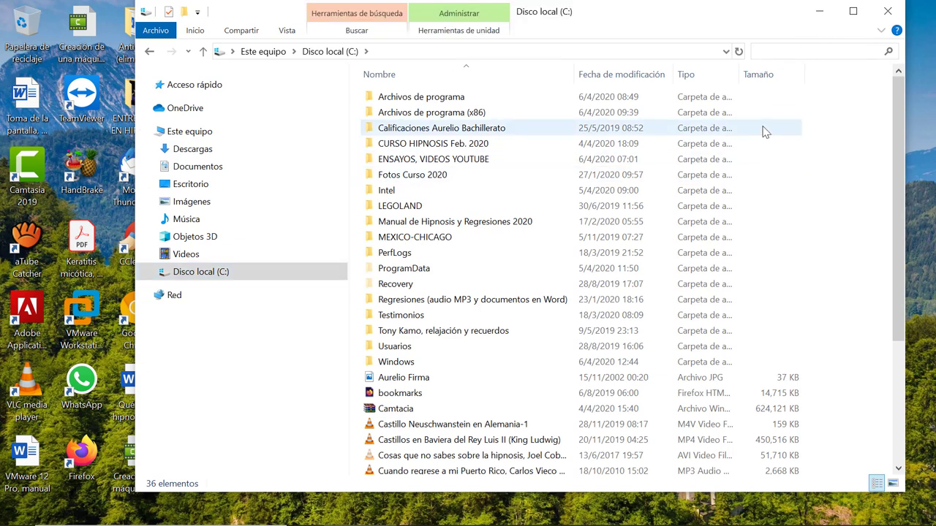
text(recién)
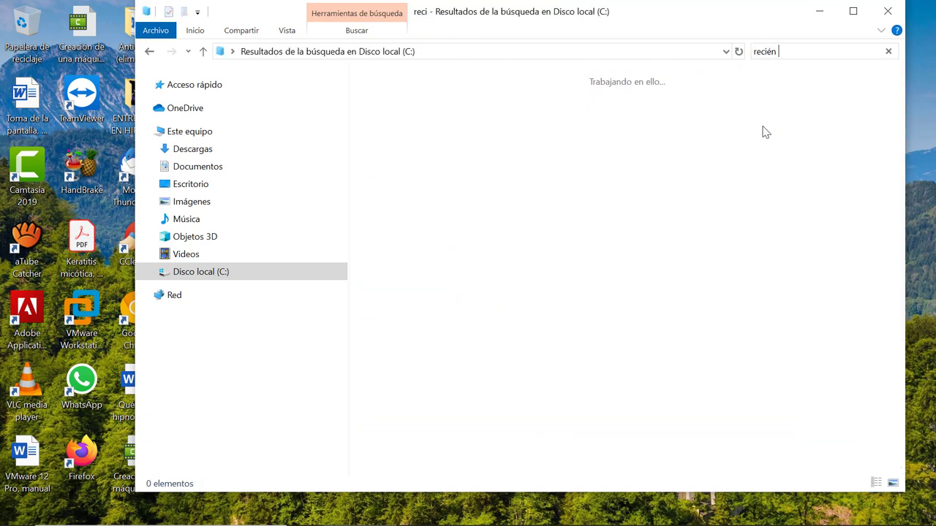
text( instalad)
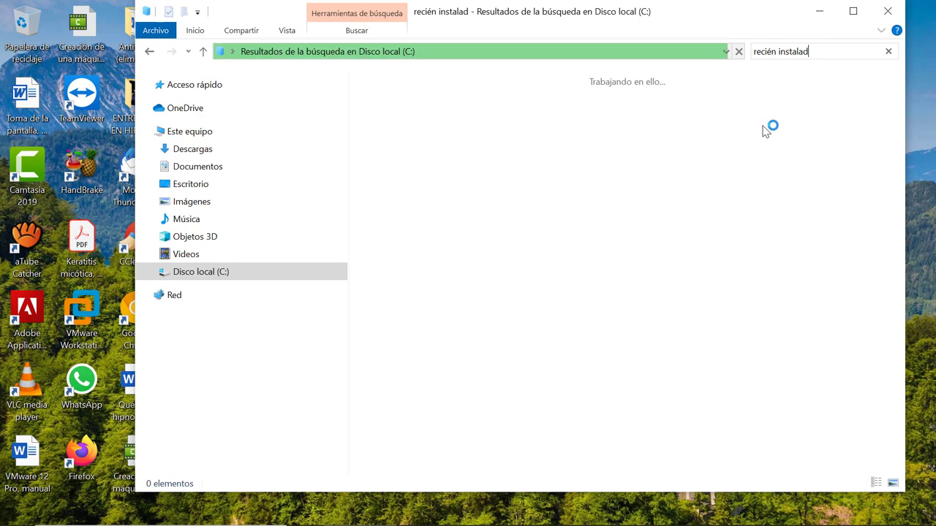
Open Virtual Machines in Documentos, widen the name column, look at the files in Windows 10 x64 MAQUINA ORIGINAL 1 and return to the parent folder.
click(244, 168)
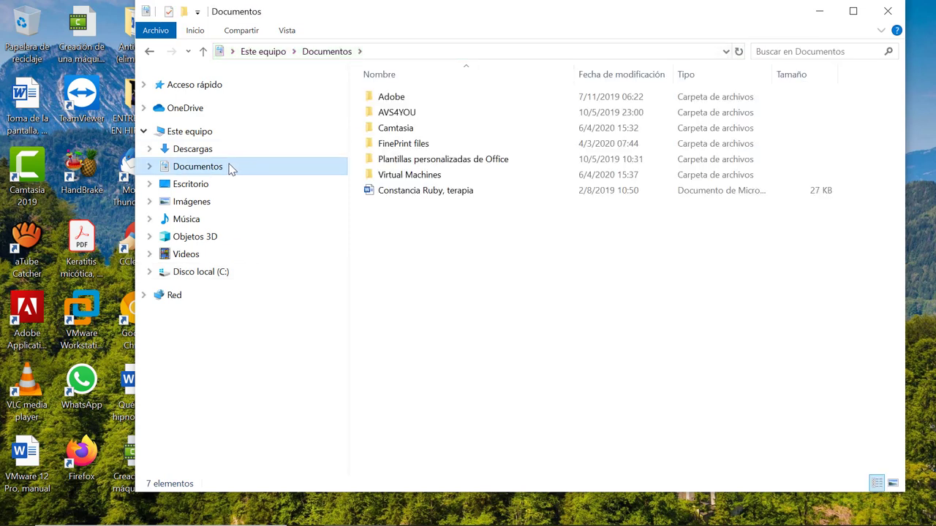
double_click(374, 178)
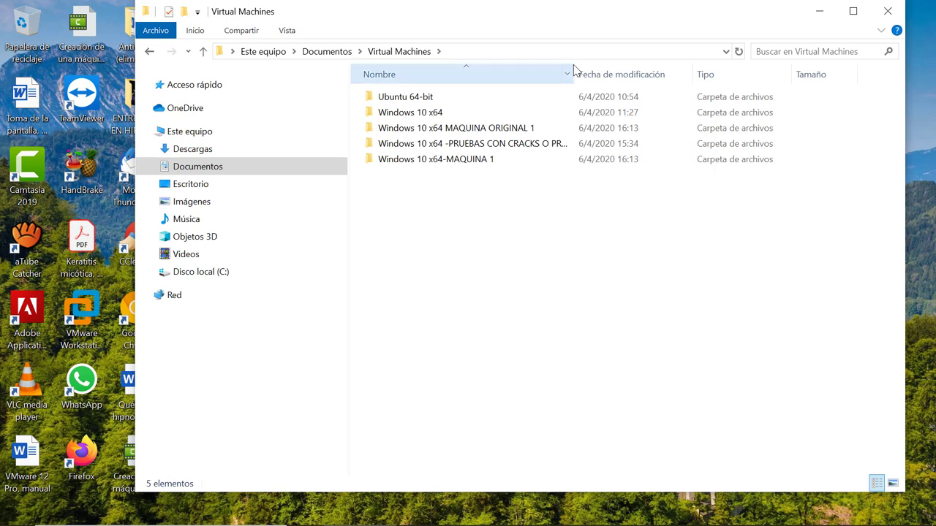
drag(575, 67, 628, 66)
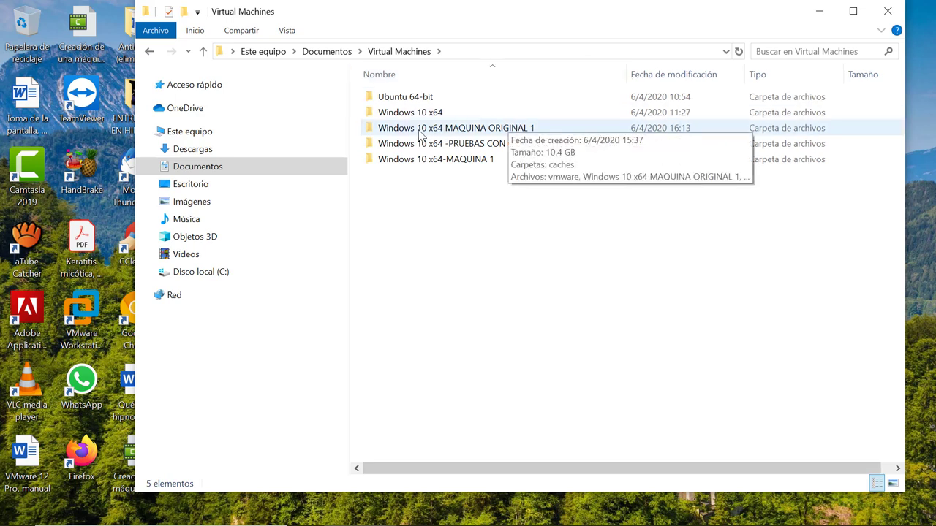
double_click(421, 129)
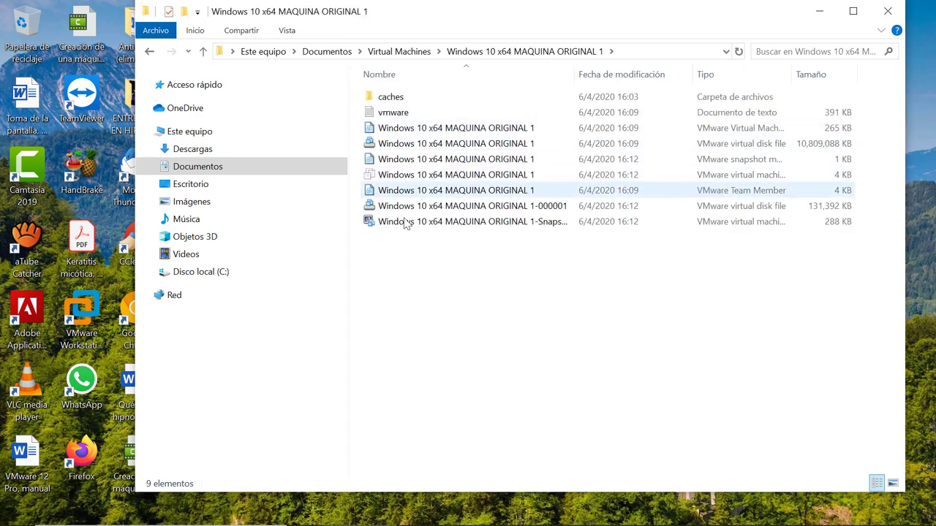
click(150, 53)
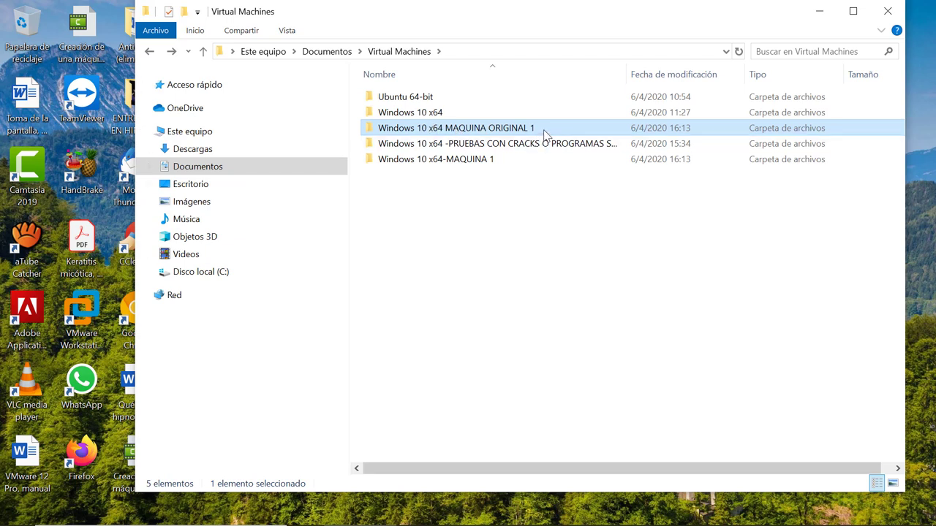
Copy the VMware virtual machine configuration file from the Windows 10 x64 MAQUINA ORIGINAL 1 folder and close File Explorer.
mouse_move(545, 132)
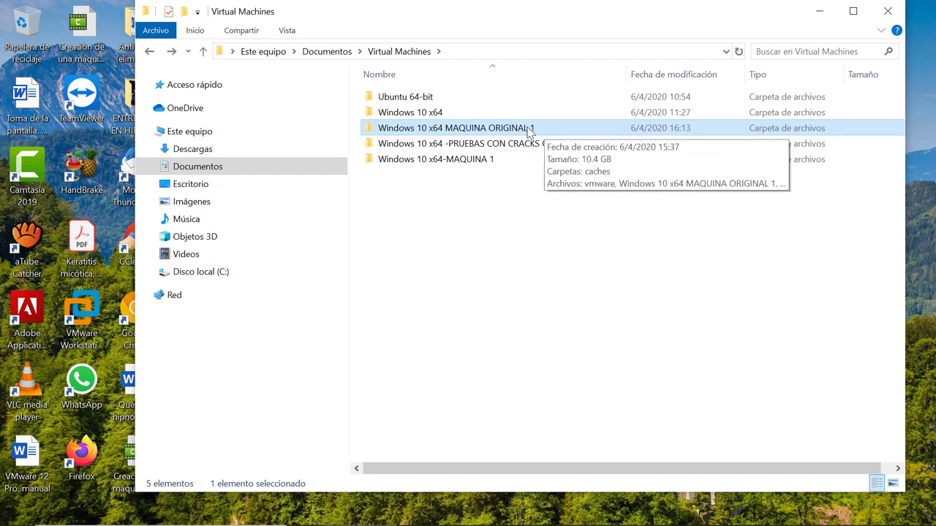
double_click(433, 130)
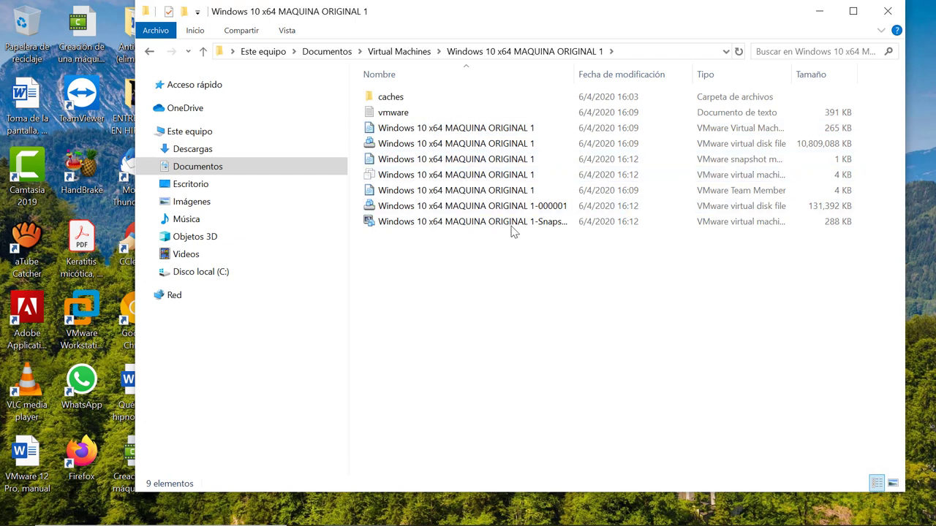
click(392, 179)
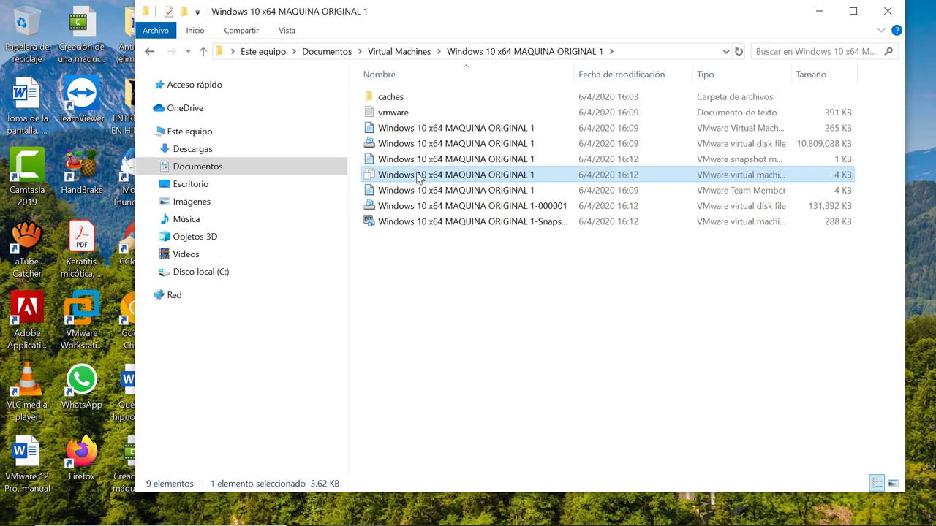
right_click(419, 177)
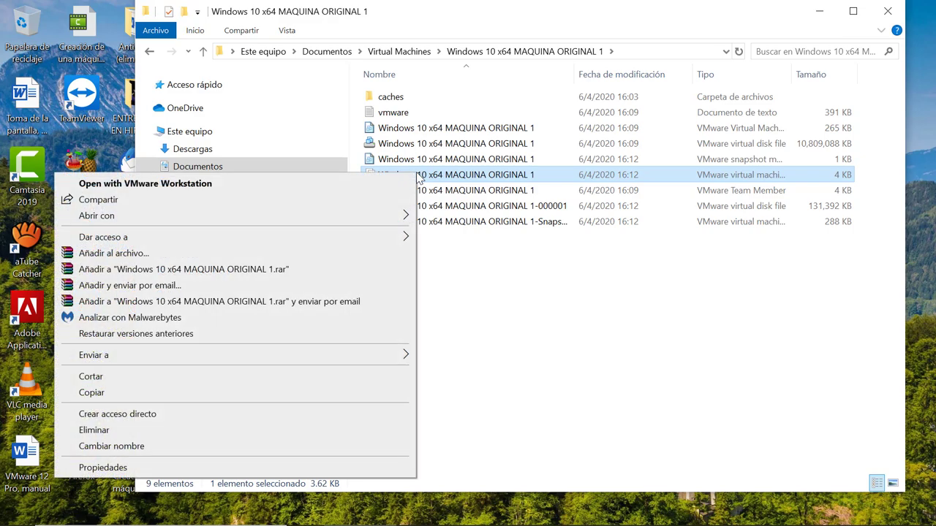
click(101, 395)
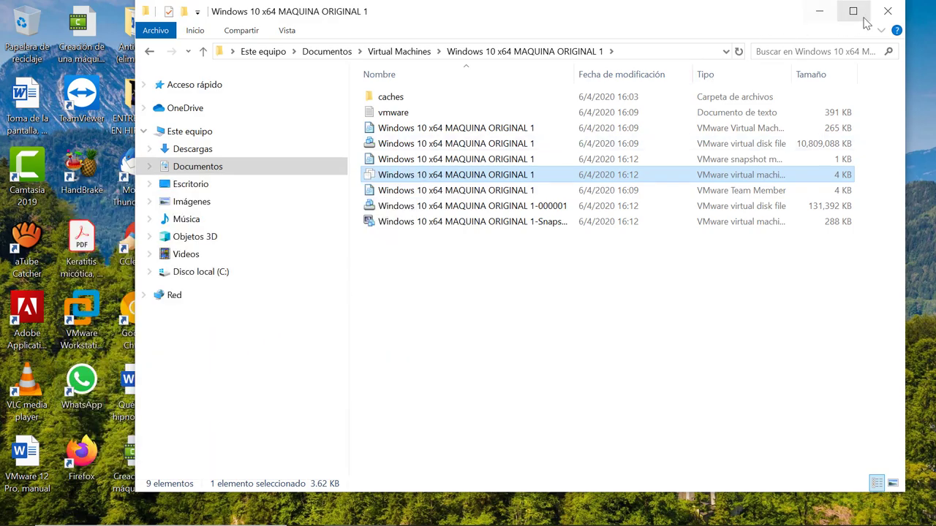
click(888, 11)
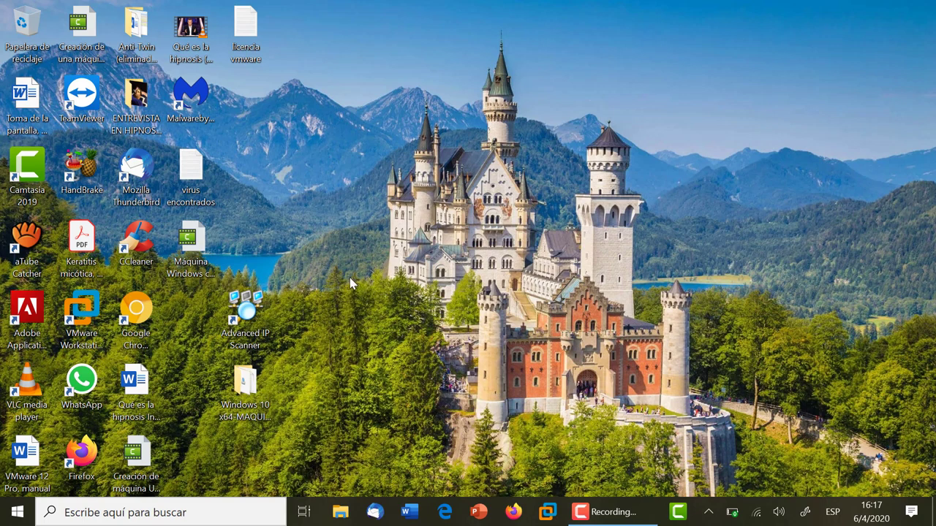
Paste the copied virtual machine file onto the desktop and move it to an empty area away from the other icons.
right_click(322, 236)
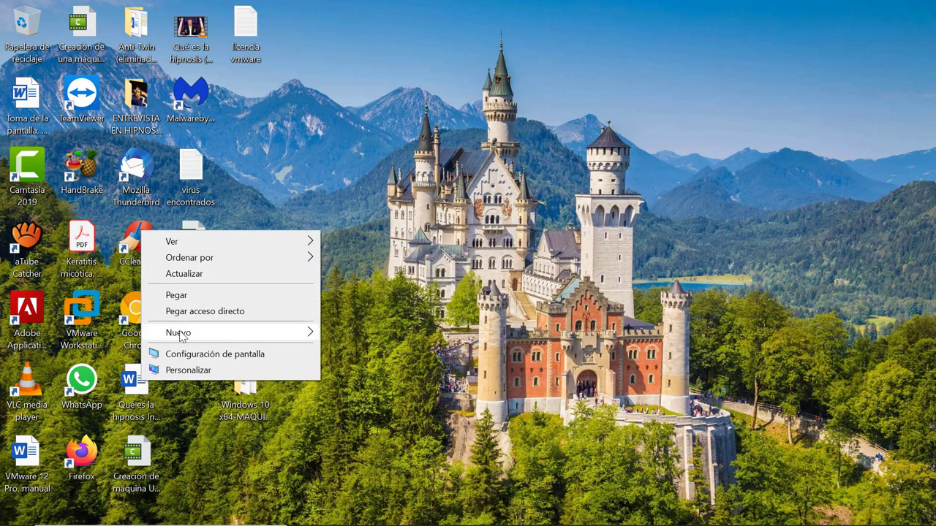
click(177, 296)
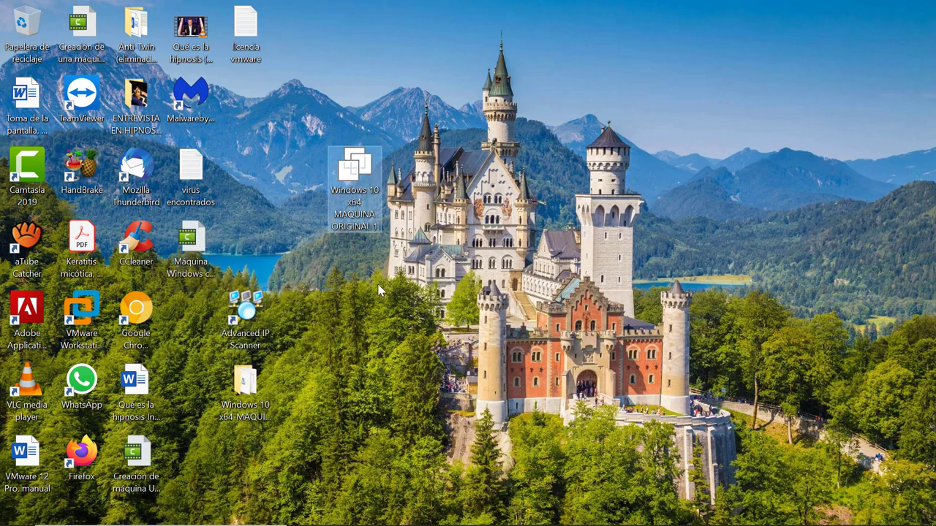
drag(355, 174, 738, 96)
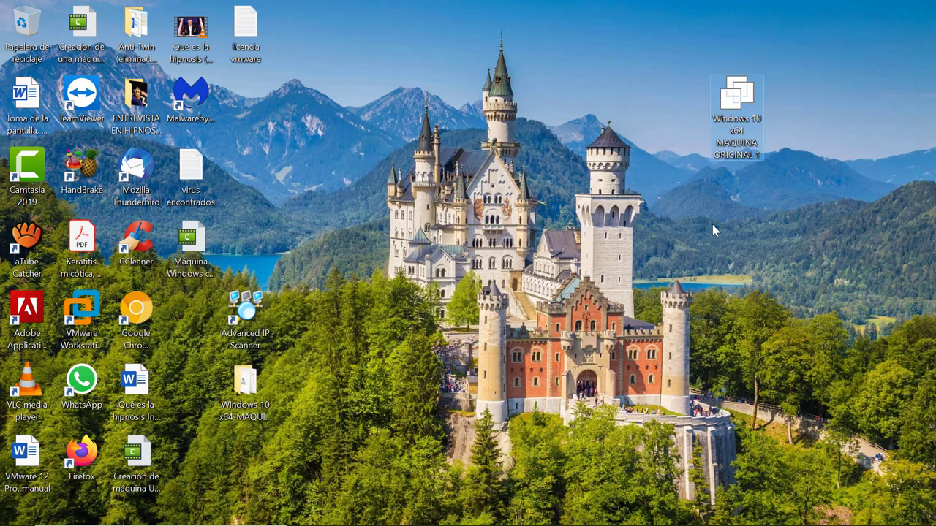
click(769, 291)
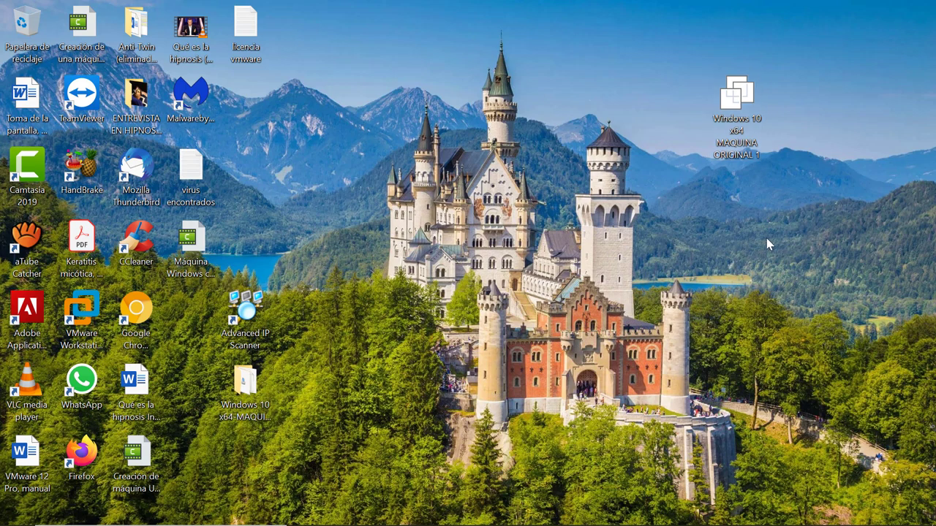
Open the desktop copy of Windows 10 x64 MAQUINA ORIGINAL 1 in VMware Workstation and power it on.
mouse_move(651, 525)
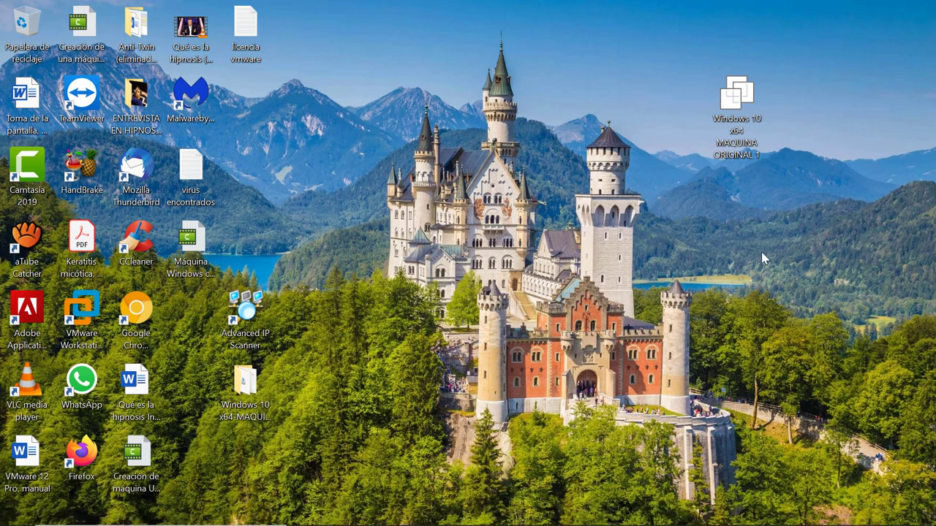
double_click(734, 96)
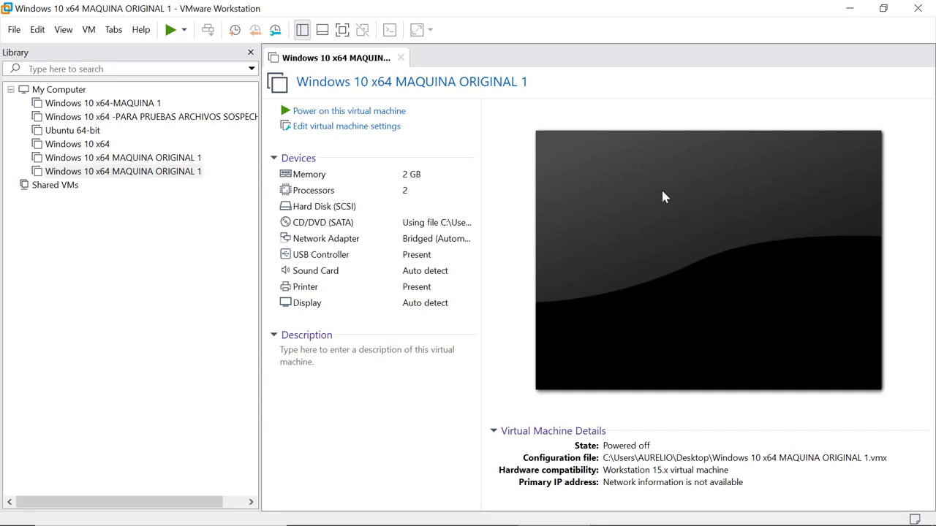
click(320, 116)
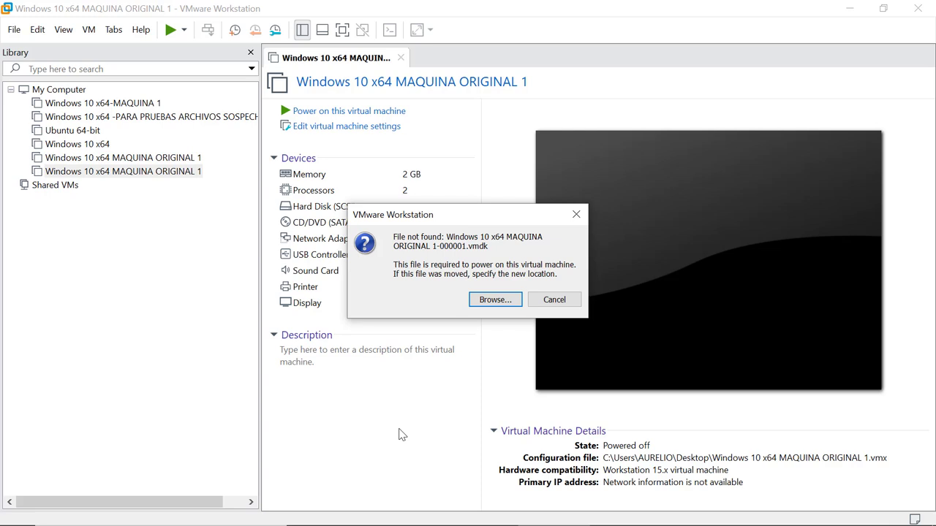
Supply the missing disk Windows 10 x64 MAQUINA ORIGINAL 1-000001 from the original machine's folder in Documentos > Virtual Machines and declare the machine copied.
click(495, 301)
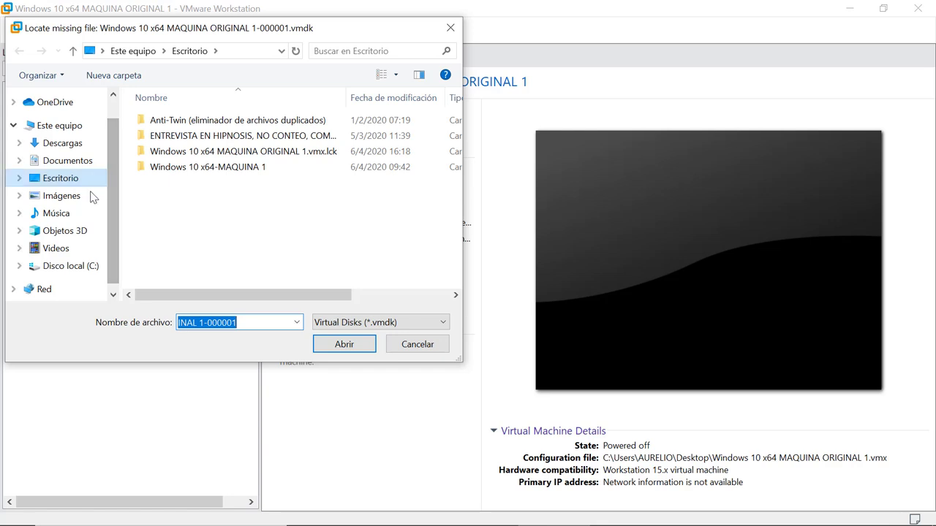
click(71, 266)
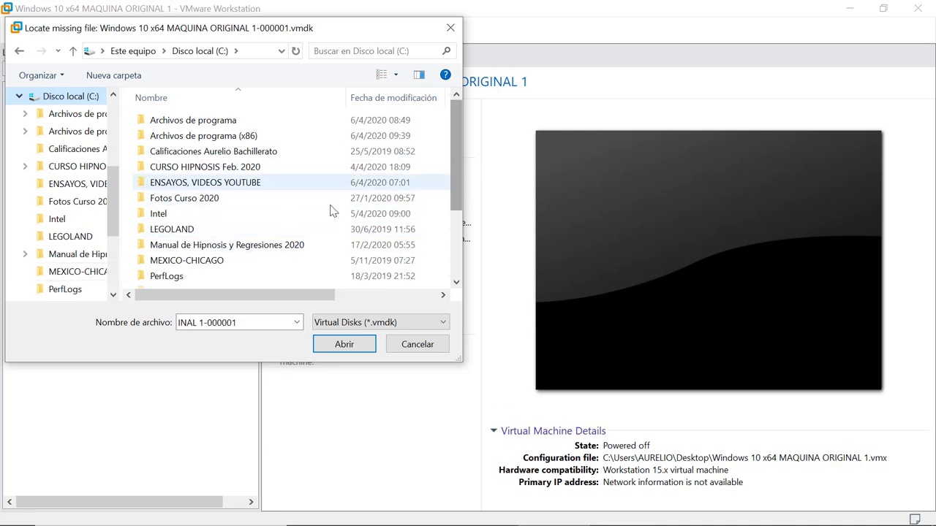
drag(118, 223, 128, 174)
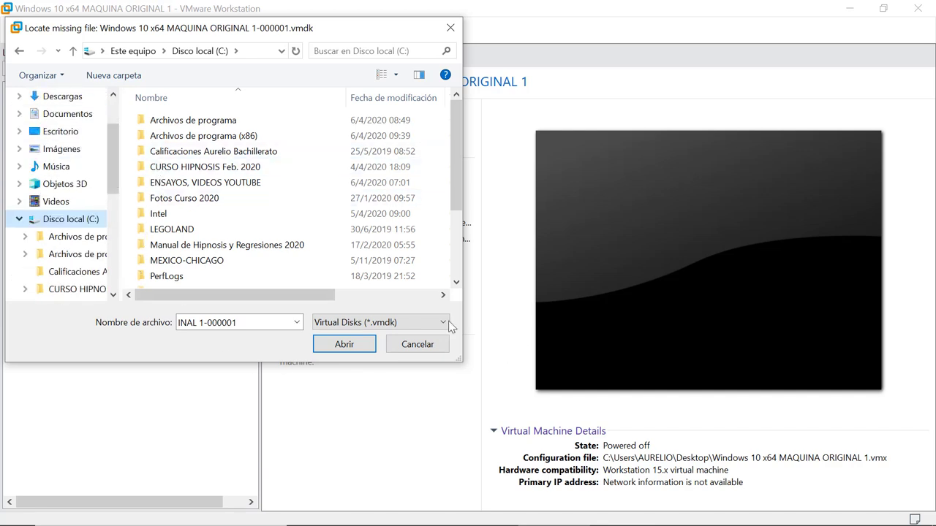
drag(461, 359, 881, 509)
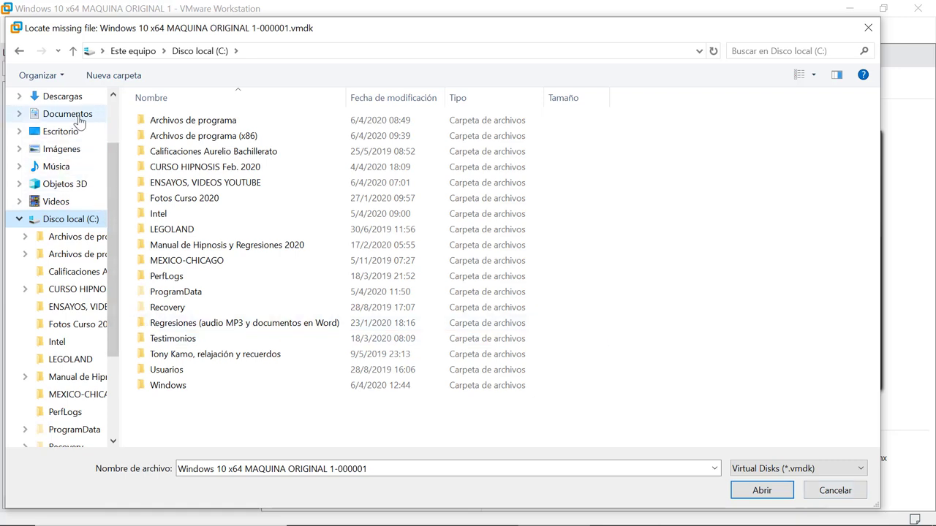
click(67, 114)
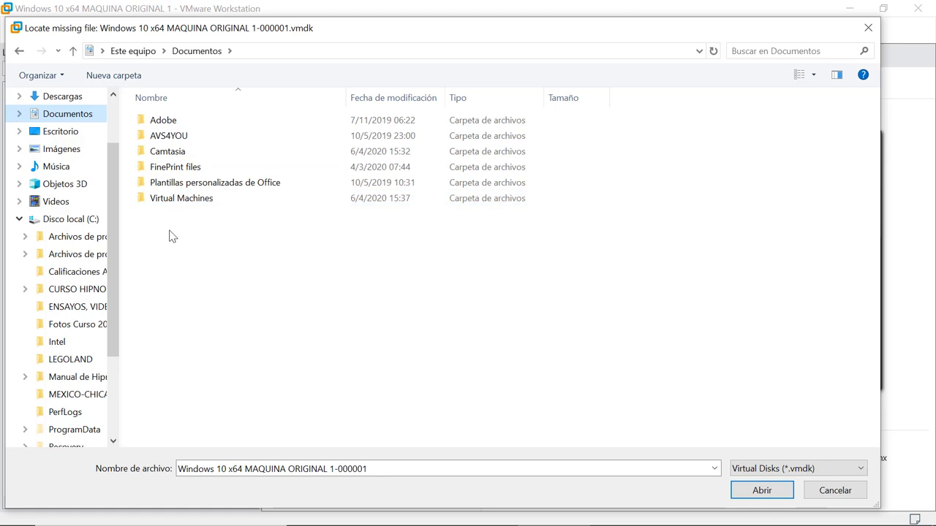
double_click(170, 199)
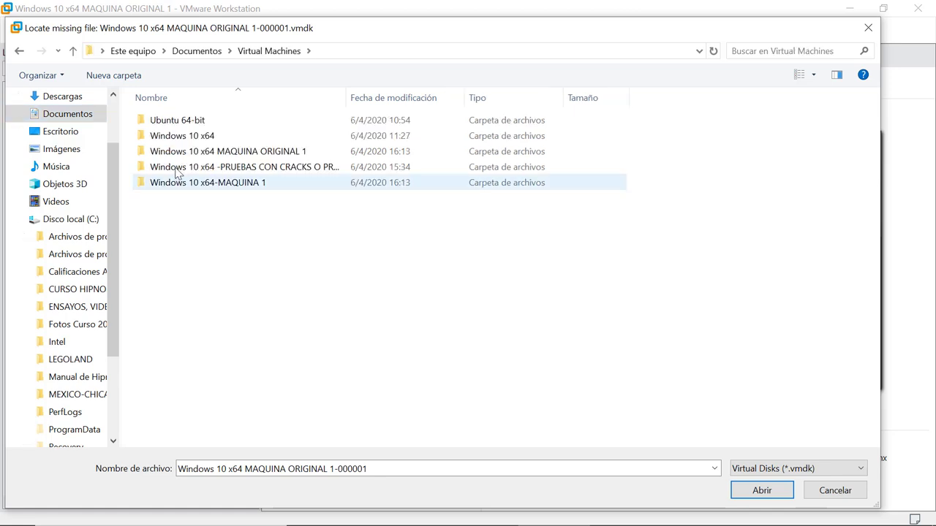
click(180, 157)
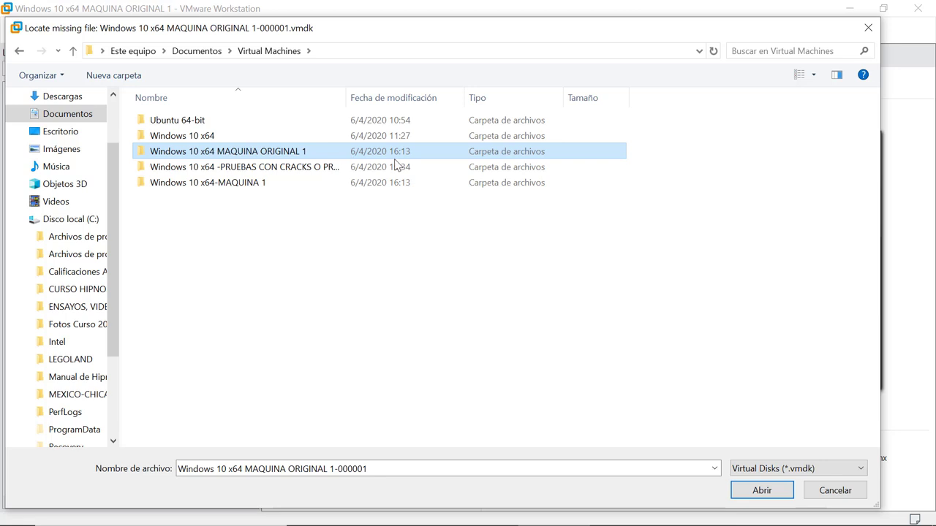
click(761, 490)
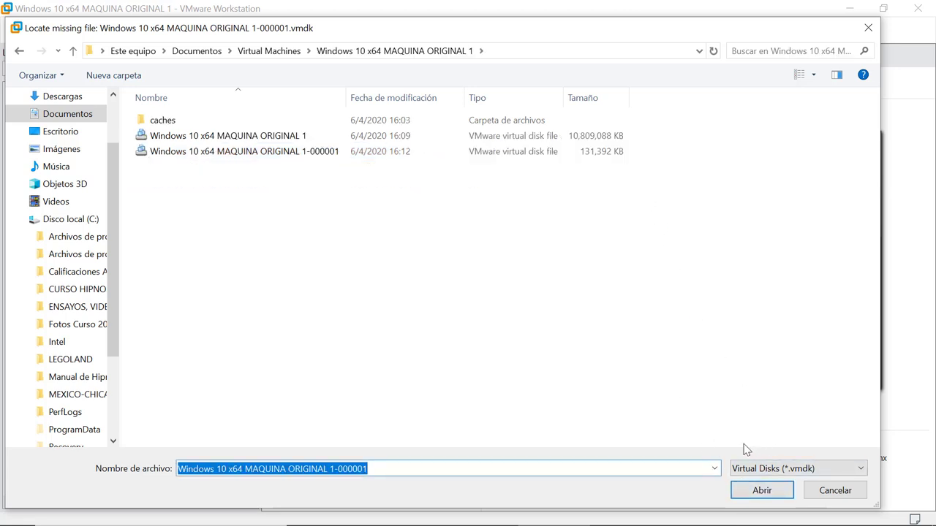
click(762, 490)
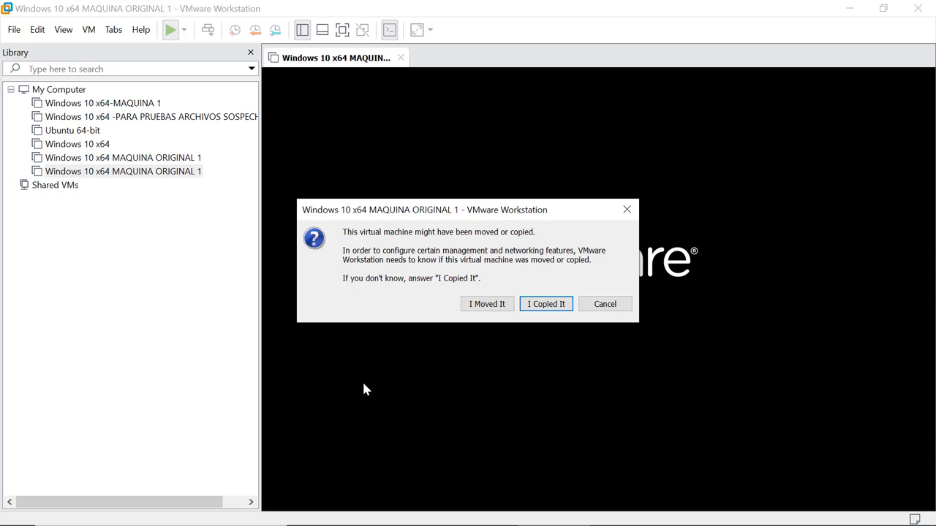
click(547, 305)
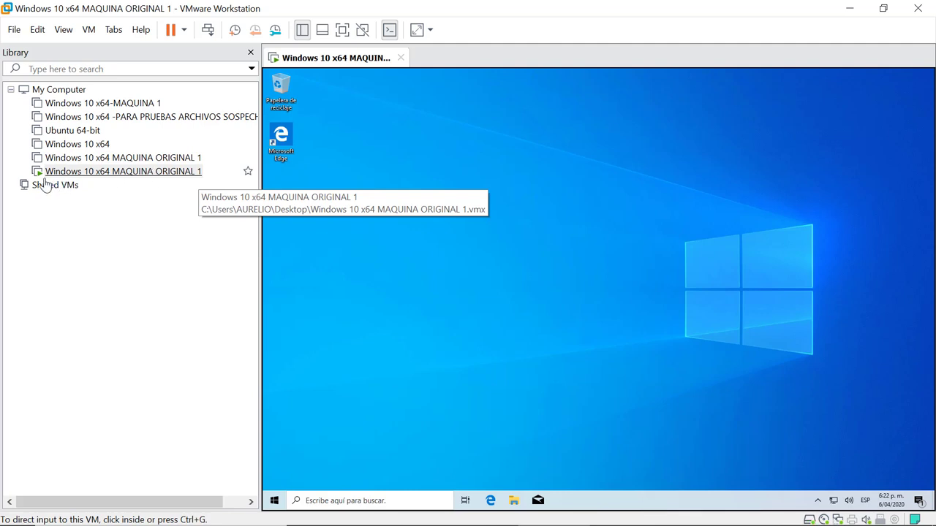
Rename the running desktop copy in the library as Windows 10 x64 copia de MAQUINA ORIGINAL 1.
right_click(117, 178)
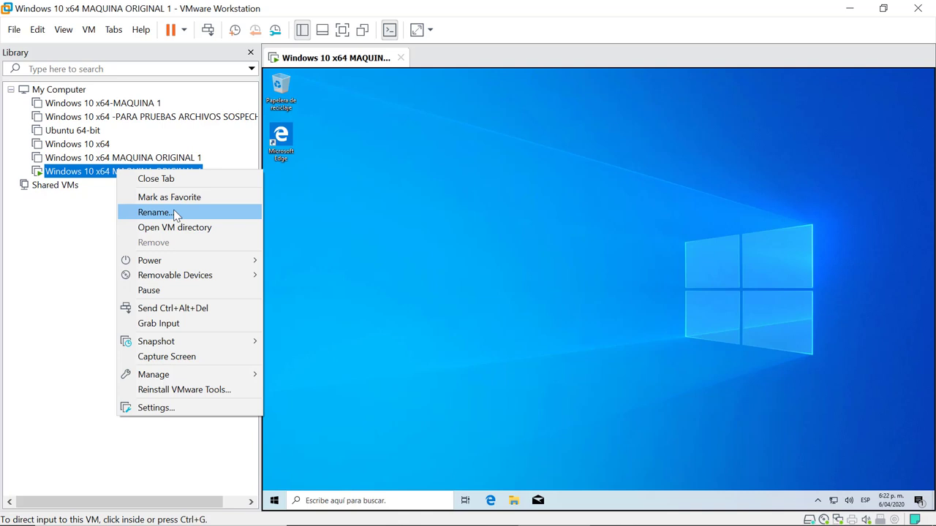
click(174, 212)
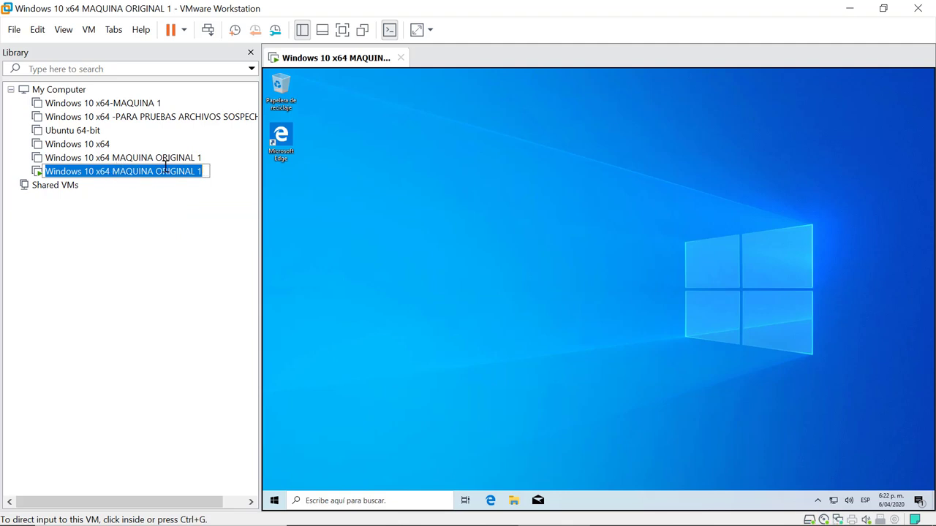
click(202, 171)
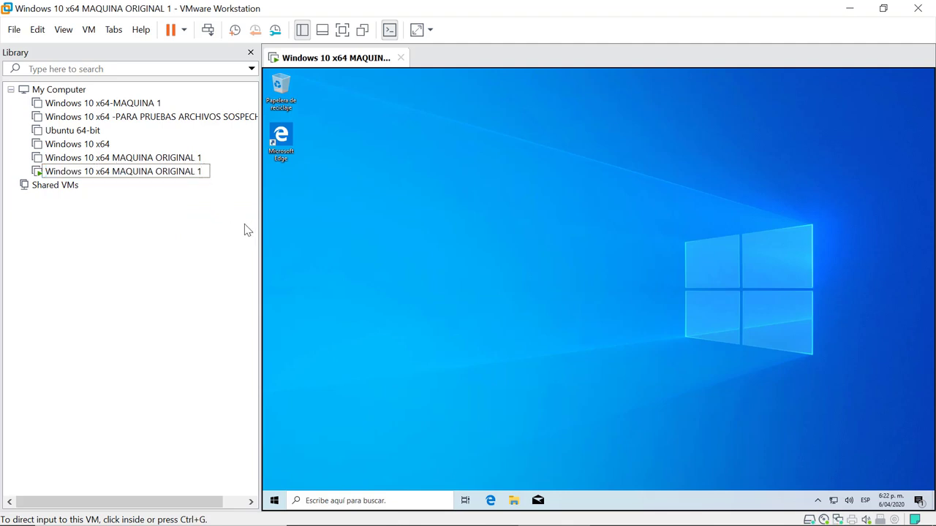
click(113, 171)
text(d)
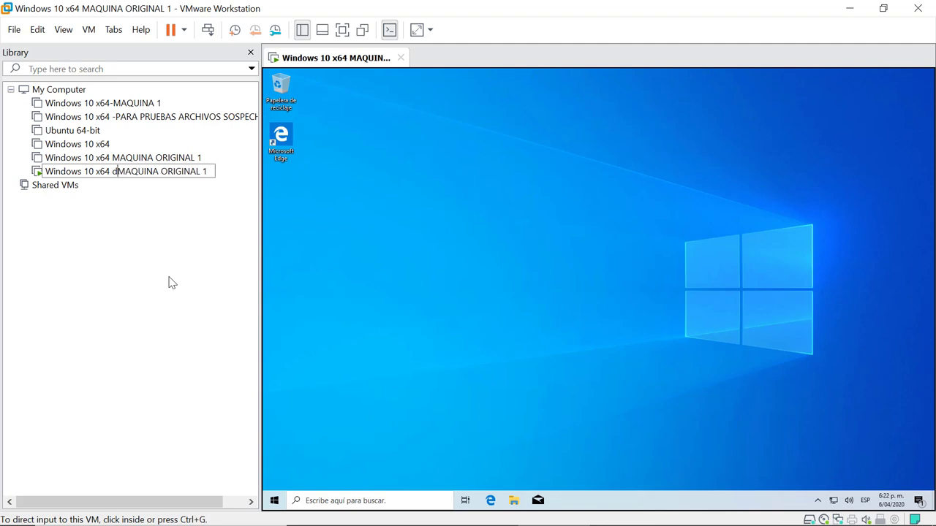
text(uplicado)
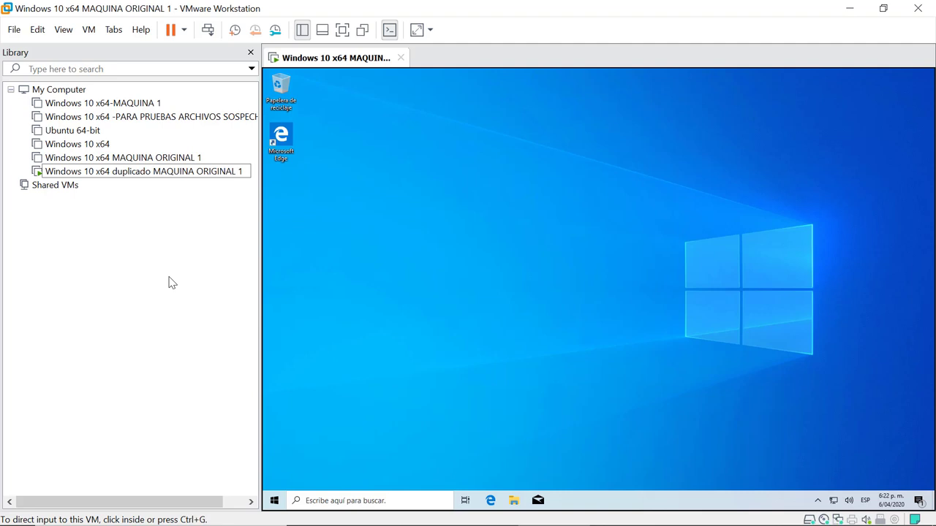
key(BackSpace)
key(BackSpace)
key(BackSpace)
key(BackSpace)
key(BackSpace)
key(BackSpace)
key(BackSpace)
key(BackSpace)
key(BackSpace)
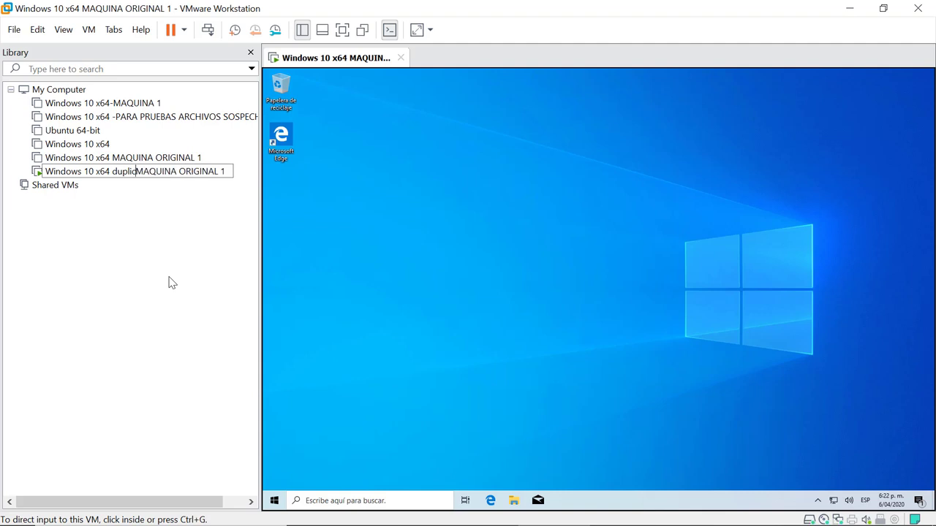
key(BackSpace)
text(copi)
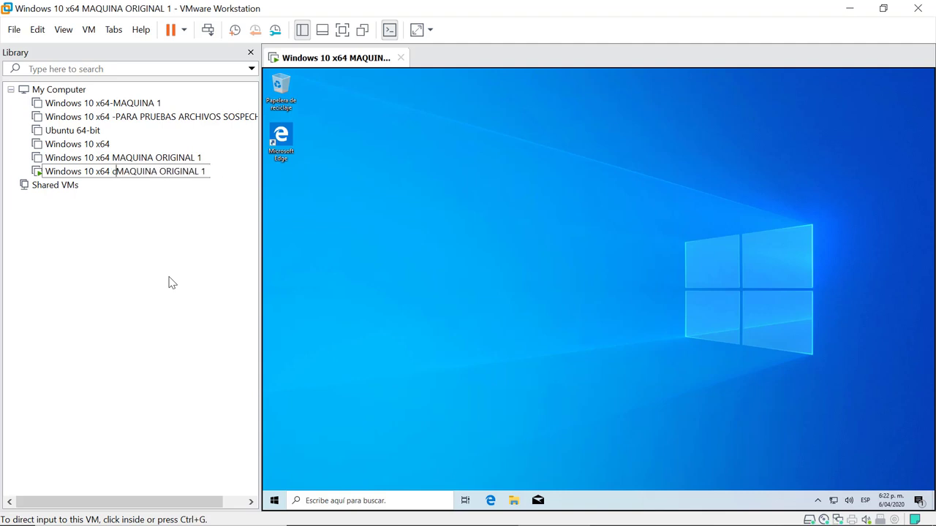
text(a de)
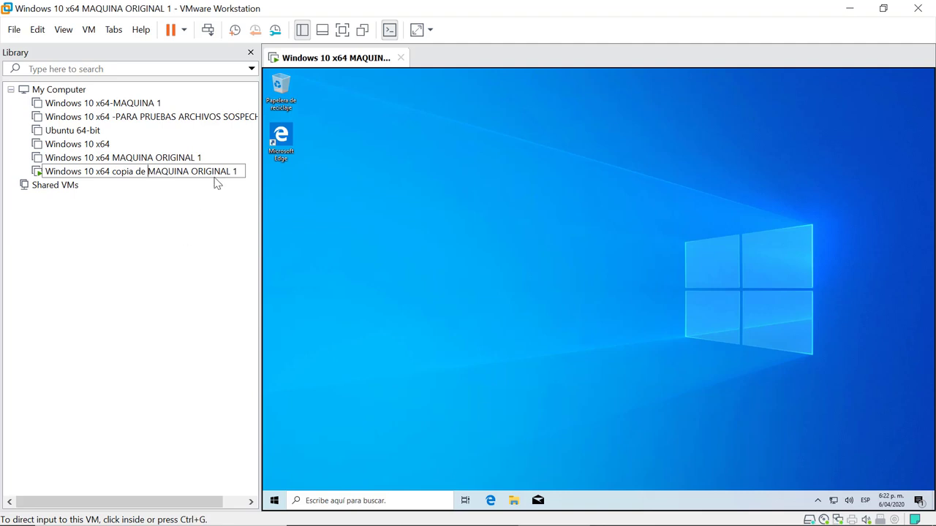
key(Return)
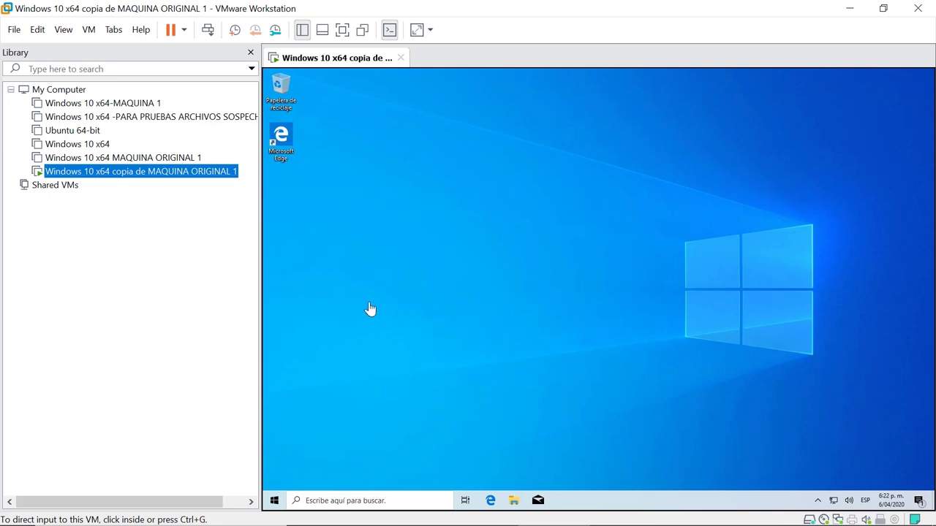
Open the page of the original Windows 10 x64 MAQUINA ORIGINAL 1 and return to the running copy.
click(174, 158)
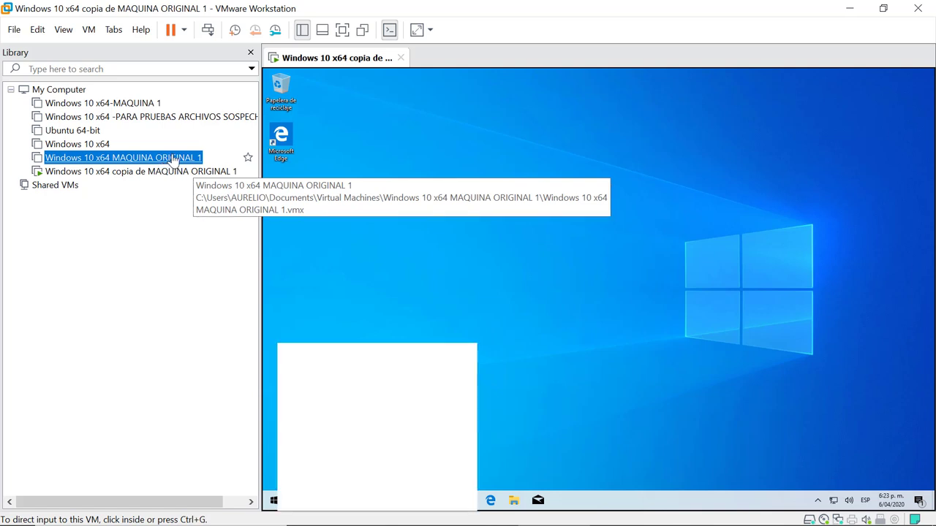
double_click(166, 159)
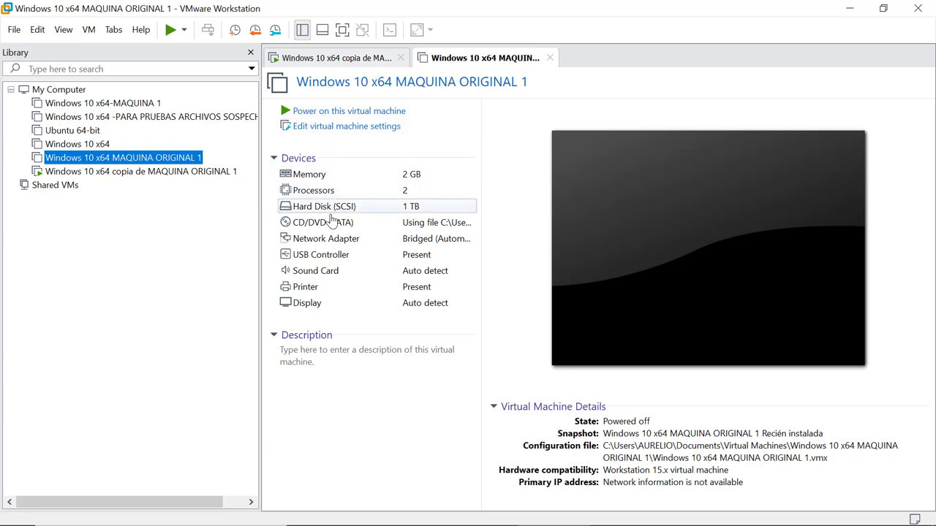
click(173, 175)
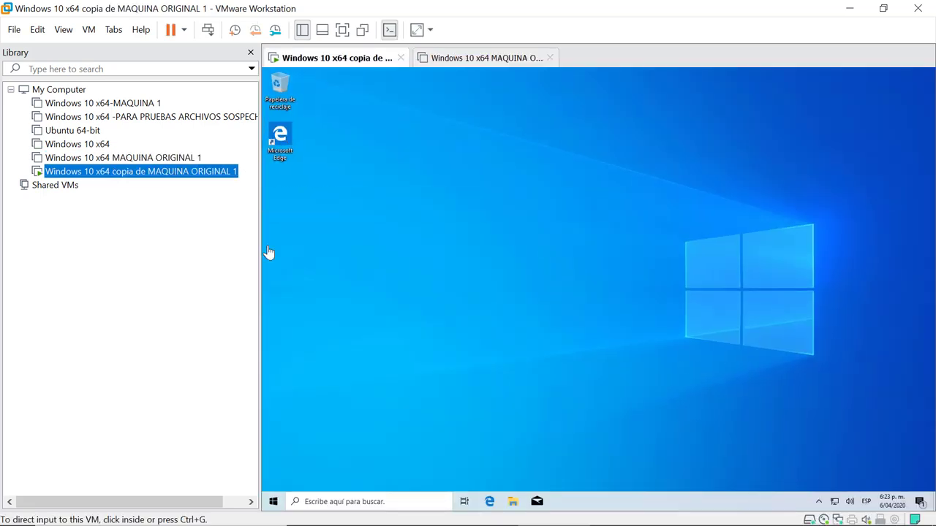
Check the network connection settings of the running copy's Network Adapter and leave them without making changes.
right_click(332, 64)
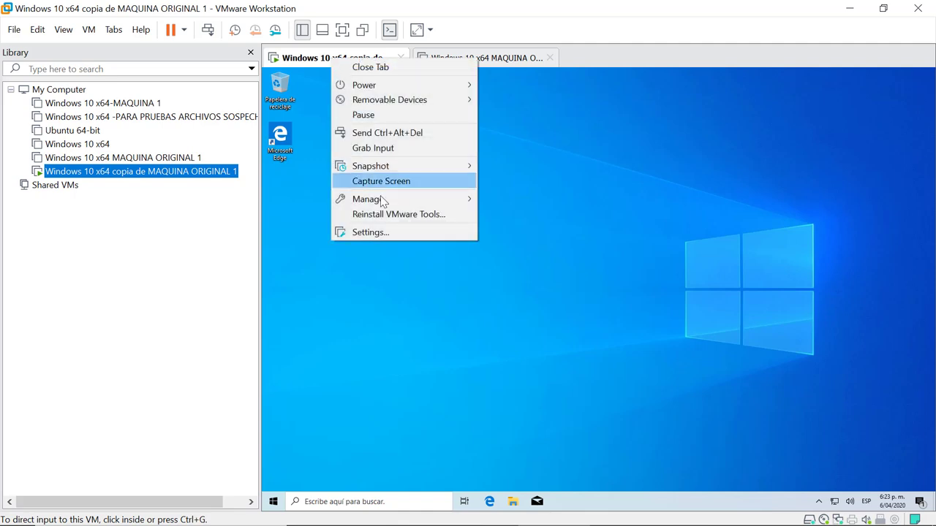
click(375, 234)
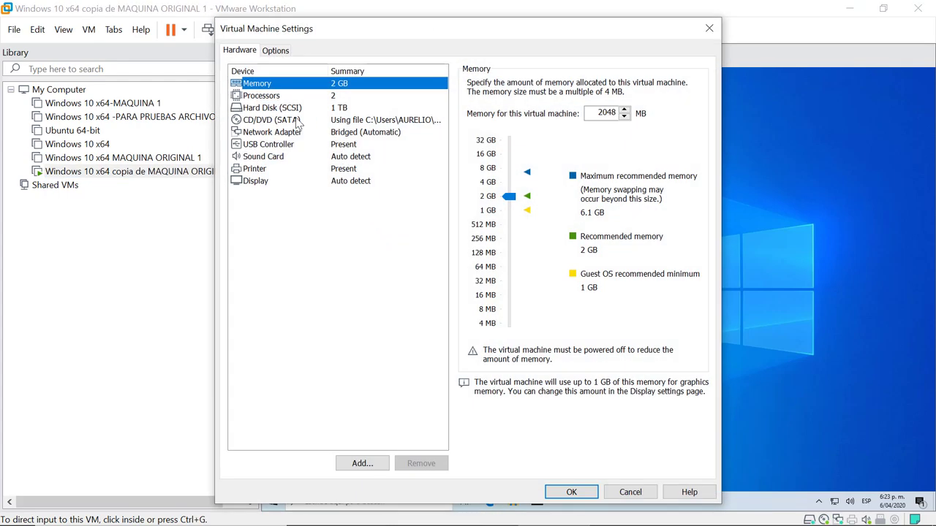
click(286, 133)
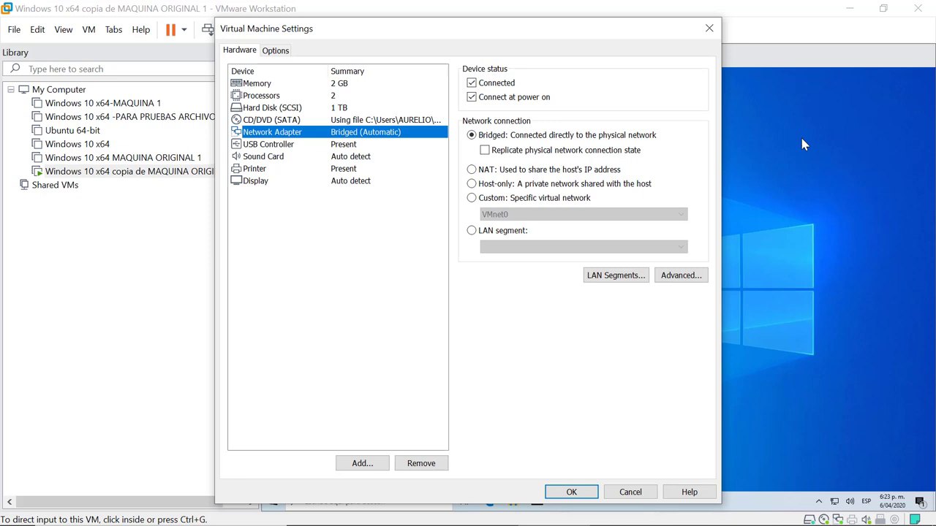
click(628, 493)
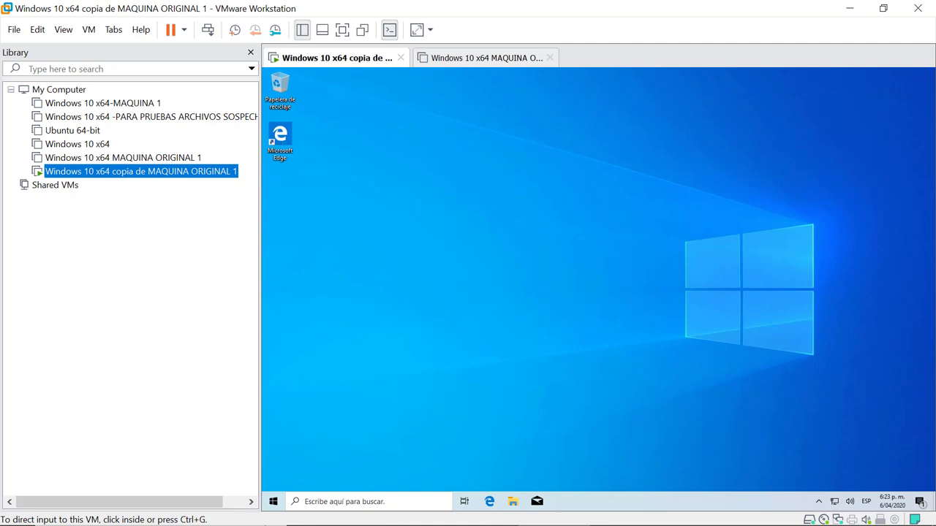
Shut down Windows inside the running copy and dismiss the removable devices hint.
click(274, 501)
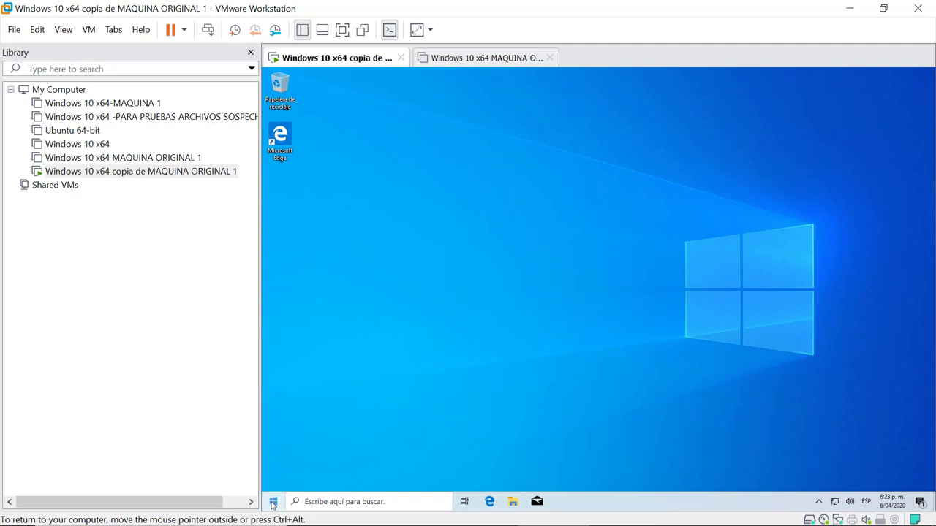
click(279, 494)
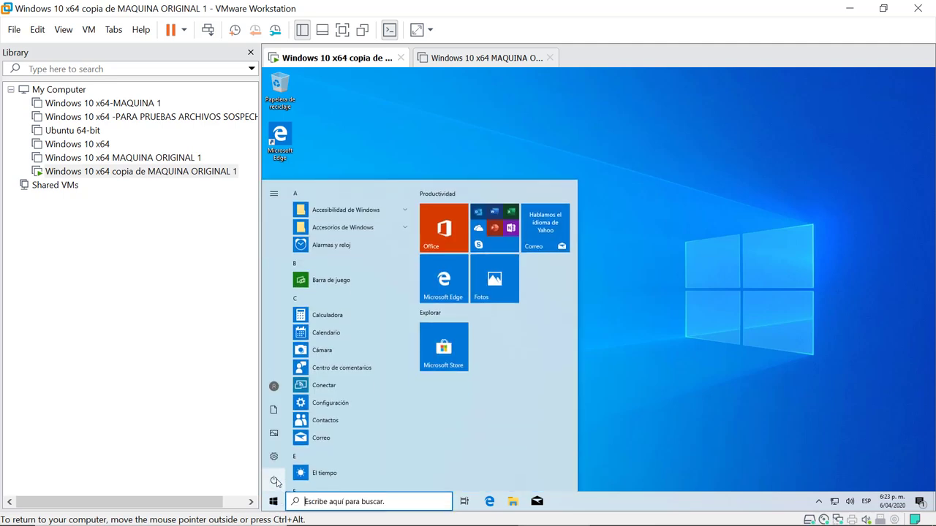
mouse_move(277, 482)
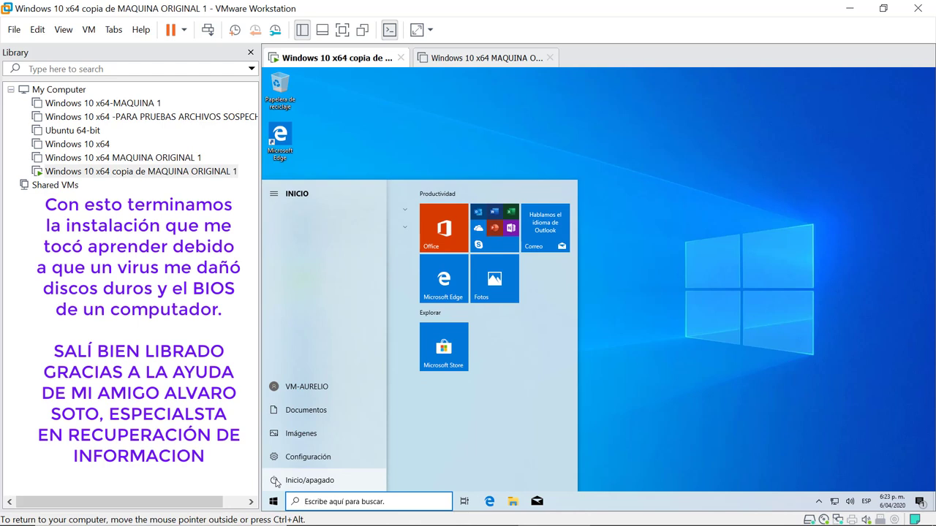
click(277, 482)
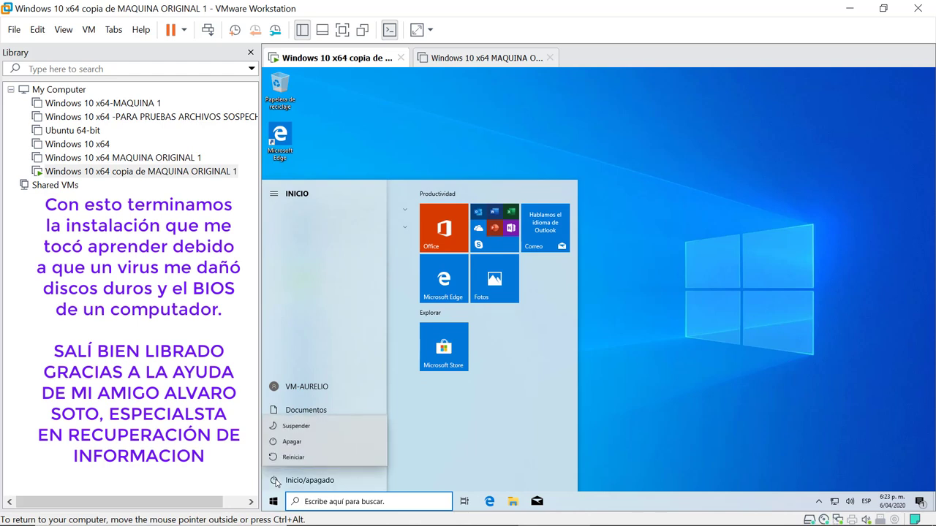
click(294, 444)
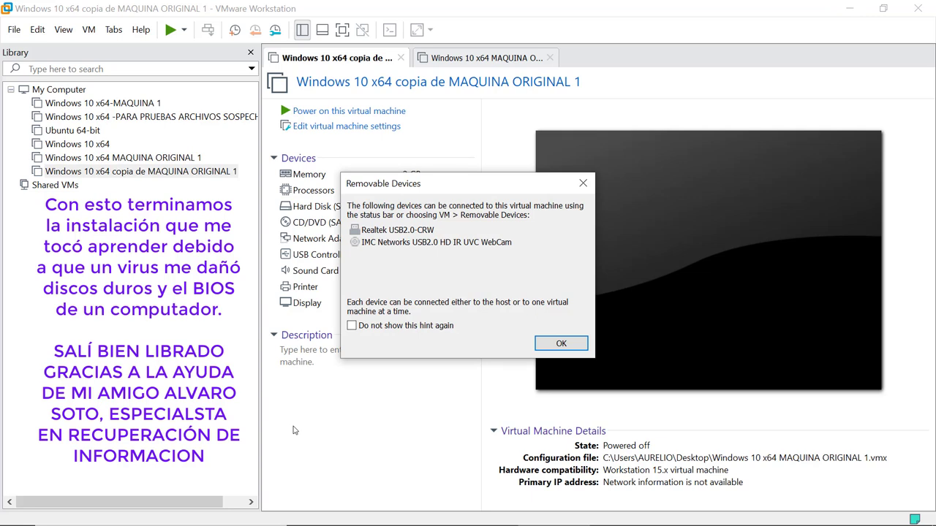
click(557, 349)
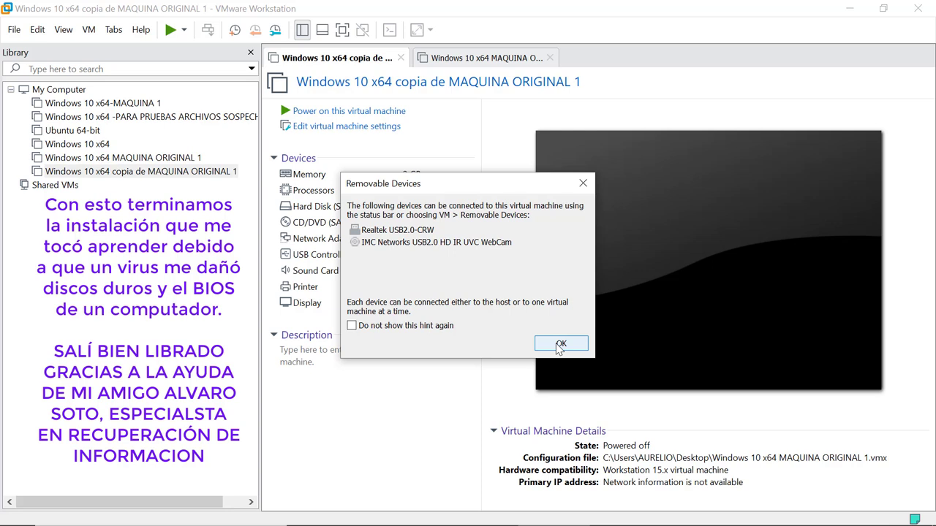
Close the pages of both open virtual machines and exit VMware Workstation.
click(402, 58)
click(401, 59)
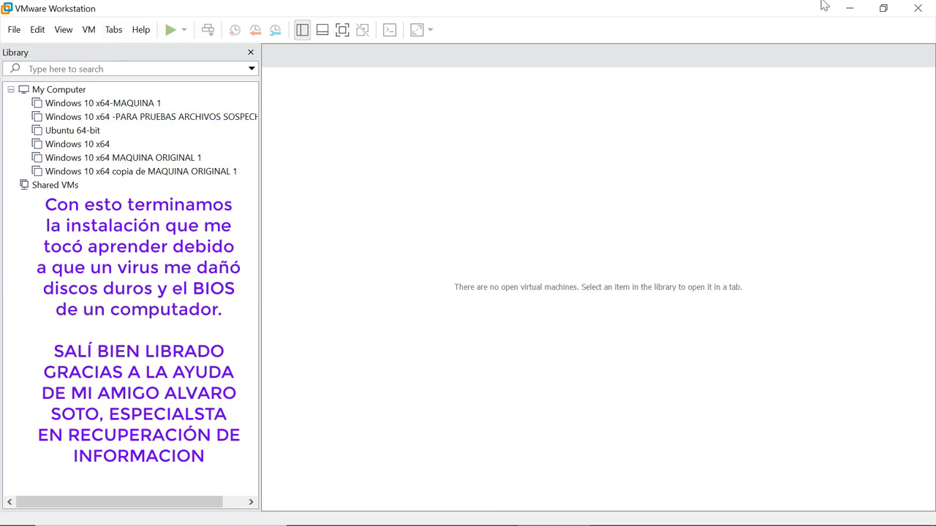
click(920, 10)
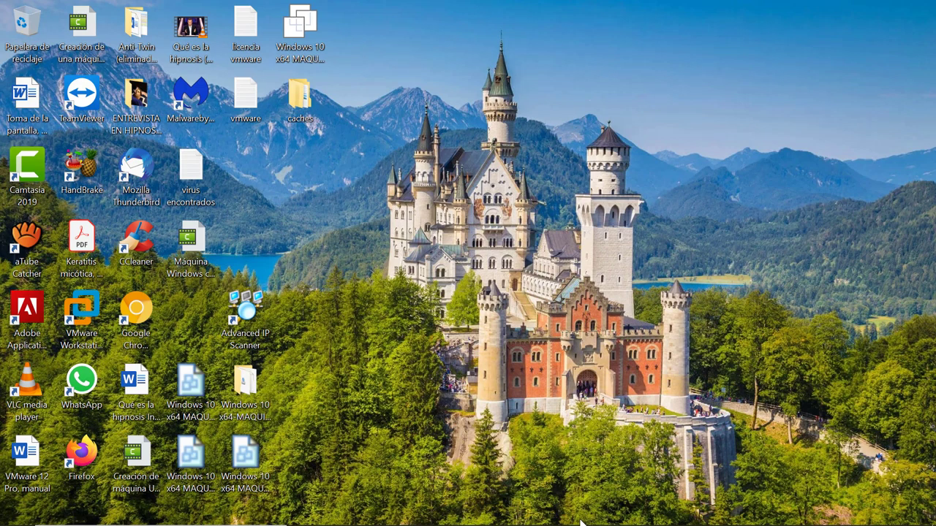
mouse_move(613, 512)
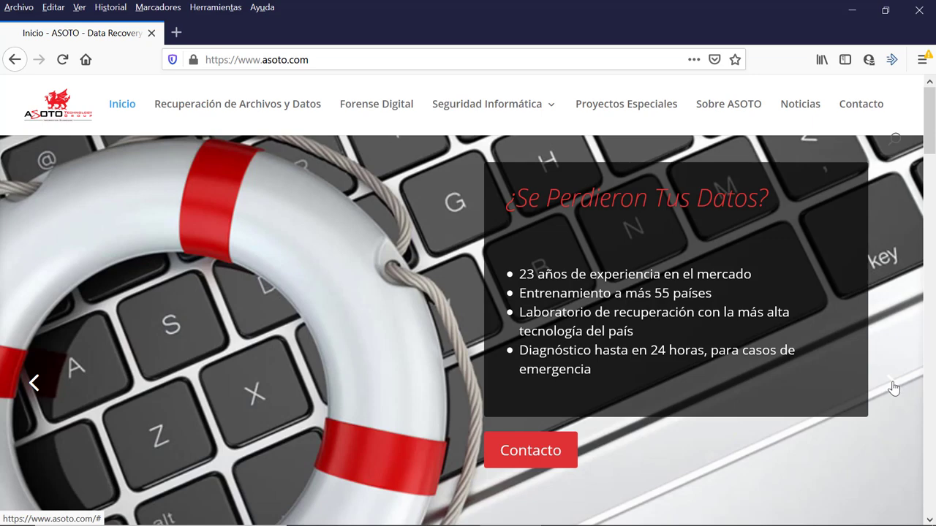
click(891, 384)
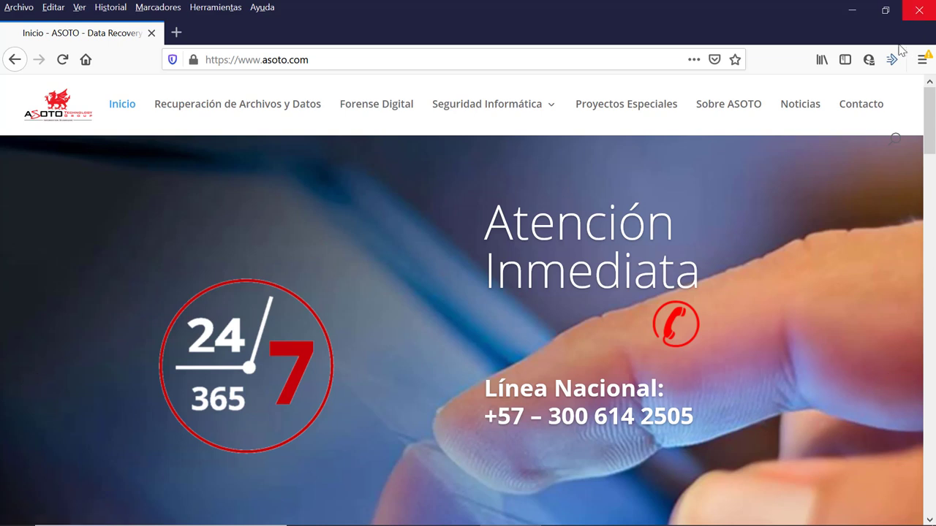
click(255, 110)
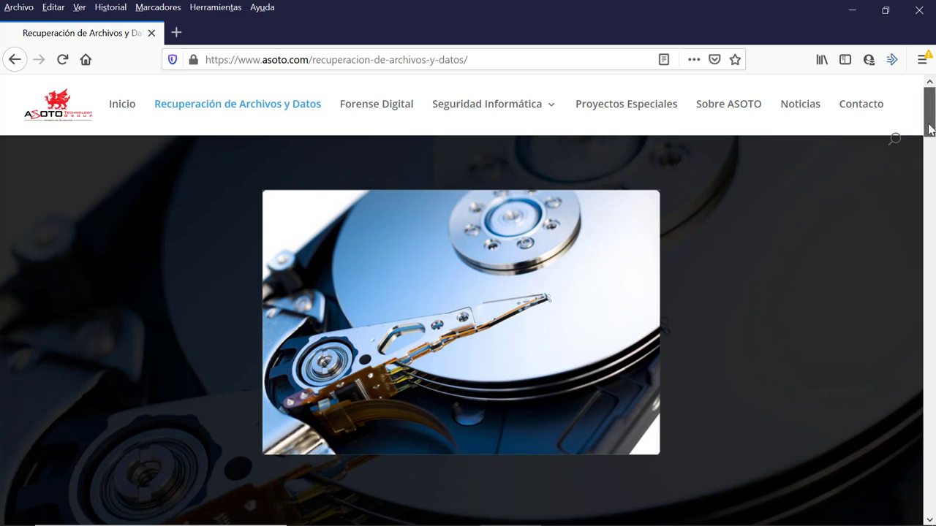
drag(930, 129, 929, 177)
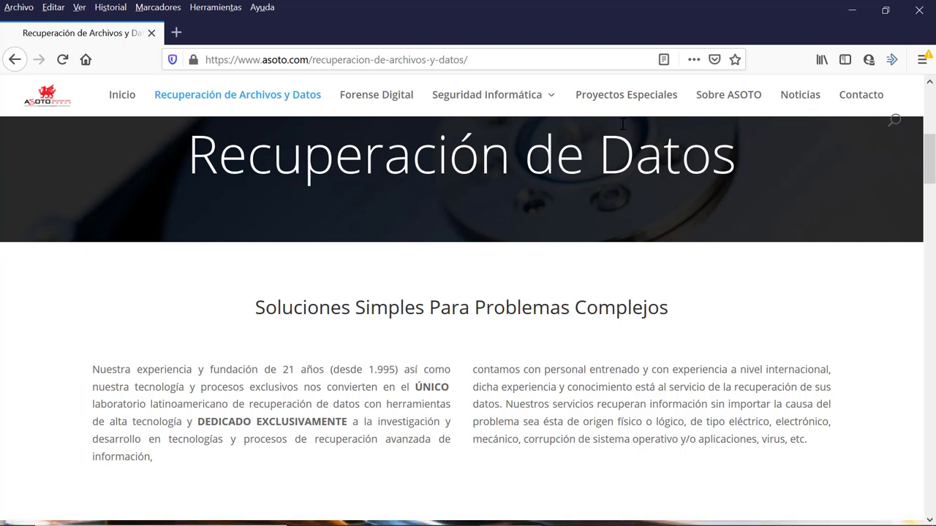
Open the site's Forense Digital page and examine the list of investigations its laboratory provides.
click(388, 97)
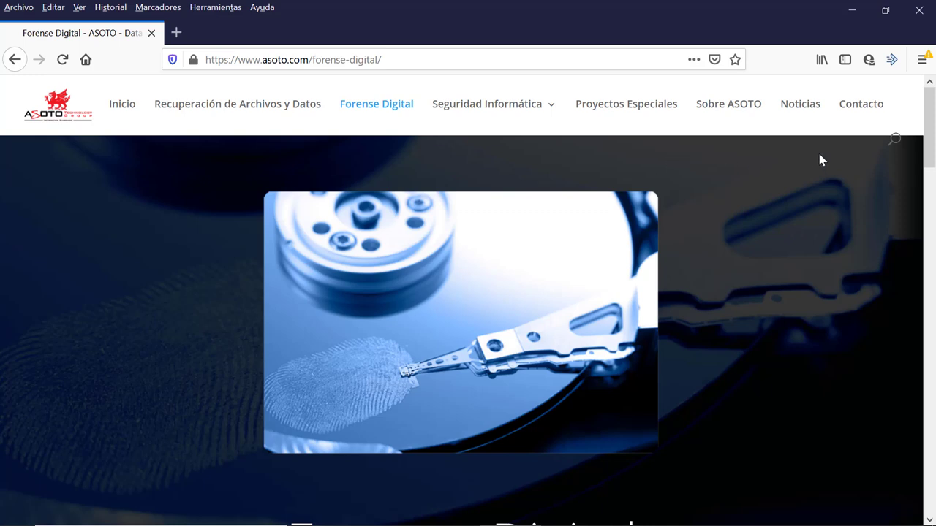
drag(932, 152, 932, 221)
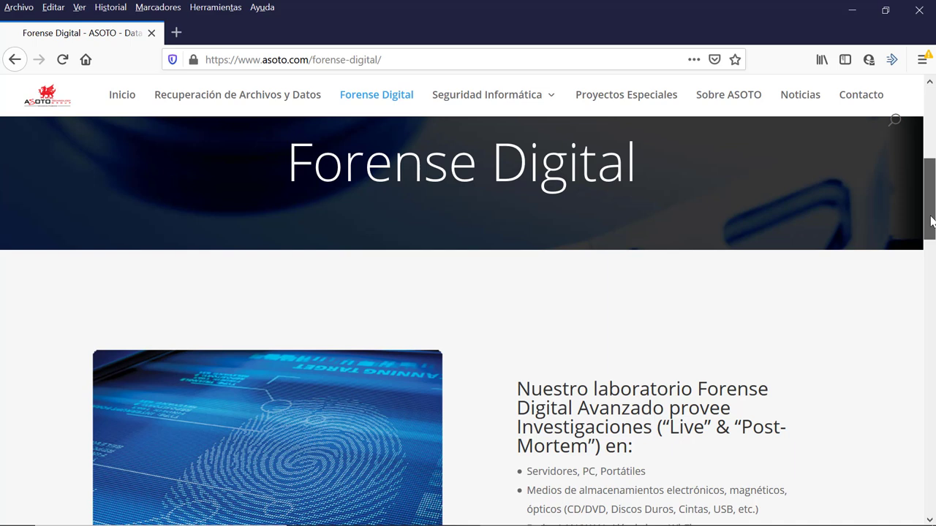
drag(932, 222, 932, 262)
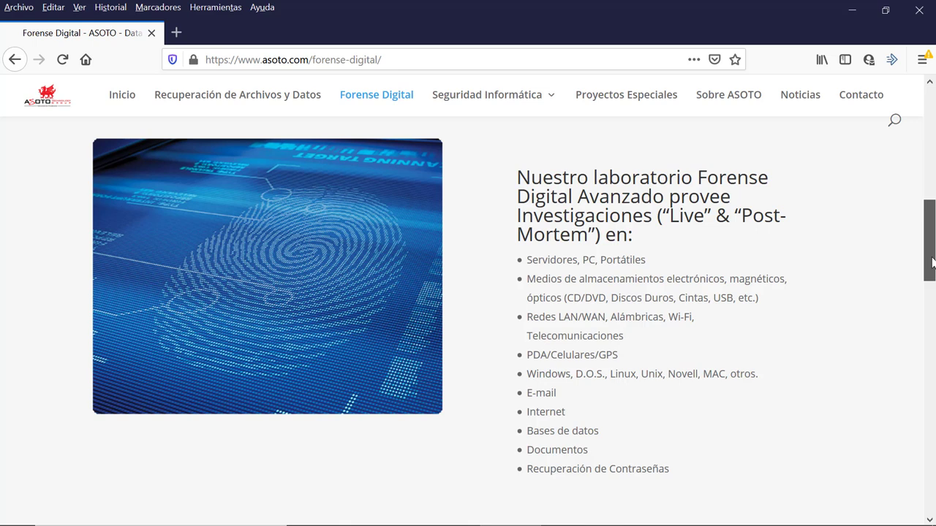
drag(933, 262, 933, 262)
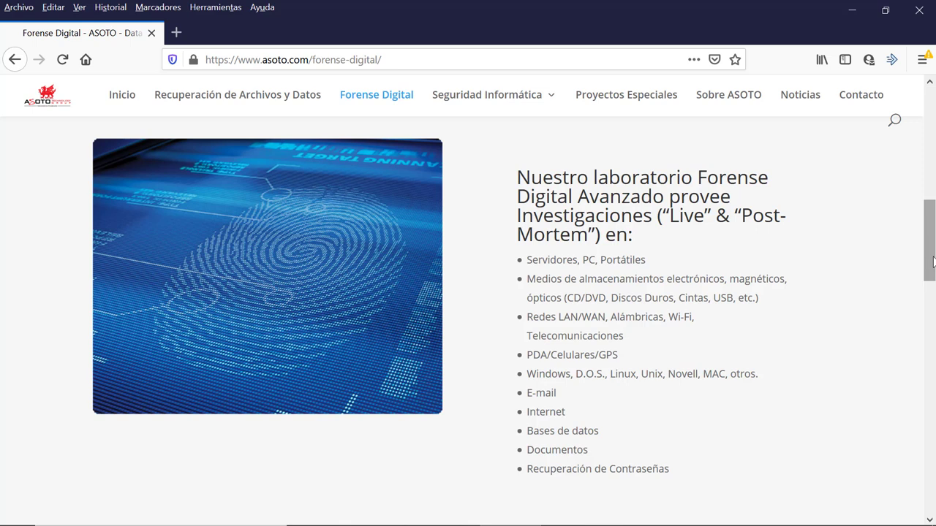